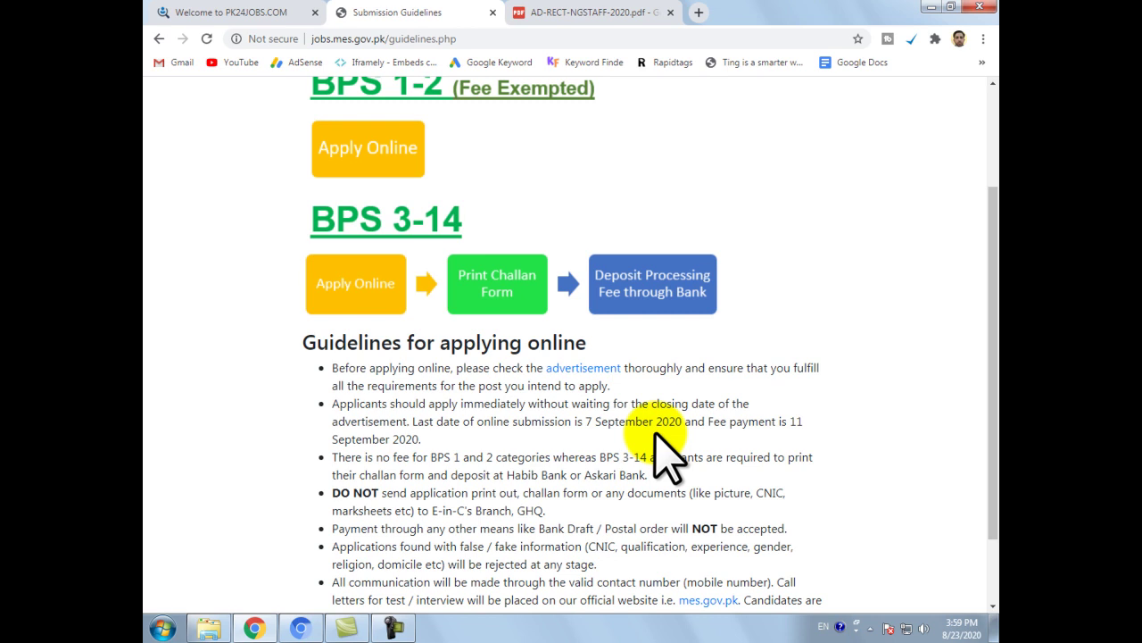
Return to the job portal's home page, open the online application, and start it from the instructions page
scroll(656, 436, up, 3)
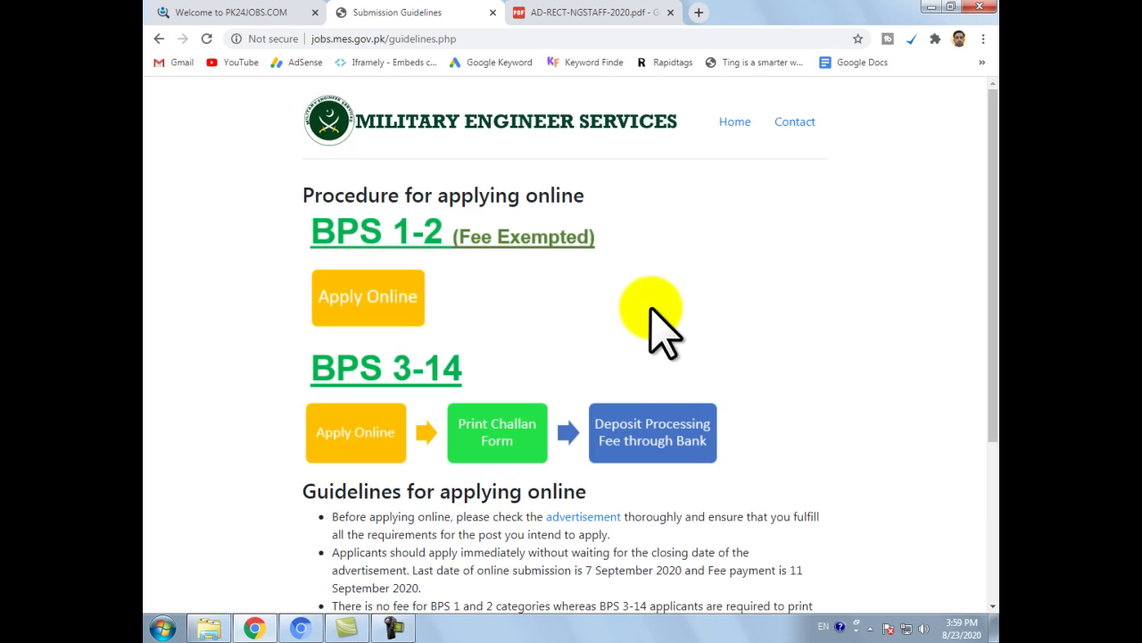
click(733, 120)
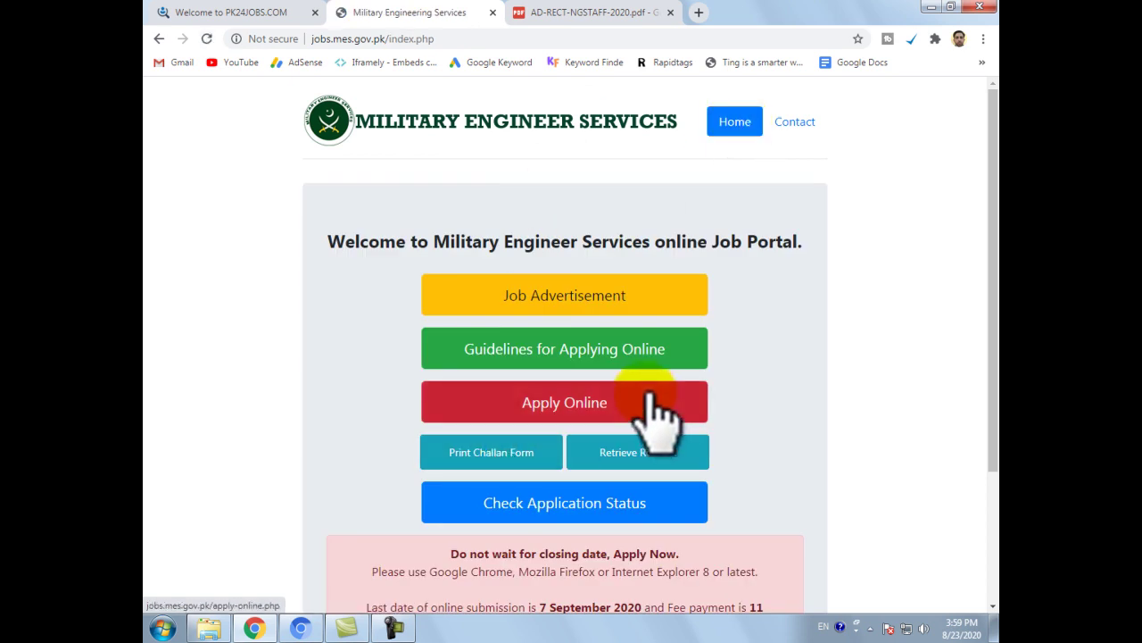
click(579, 407)
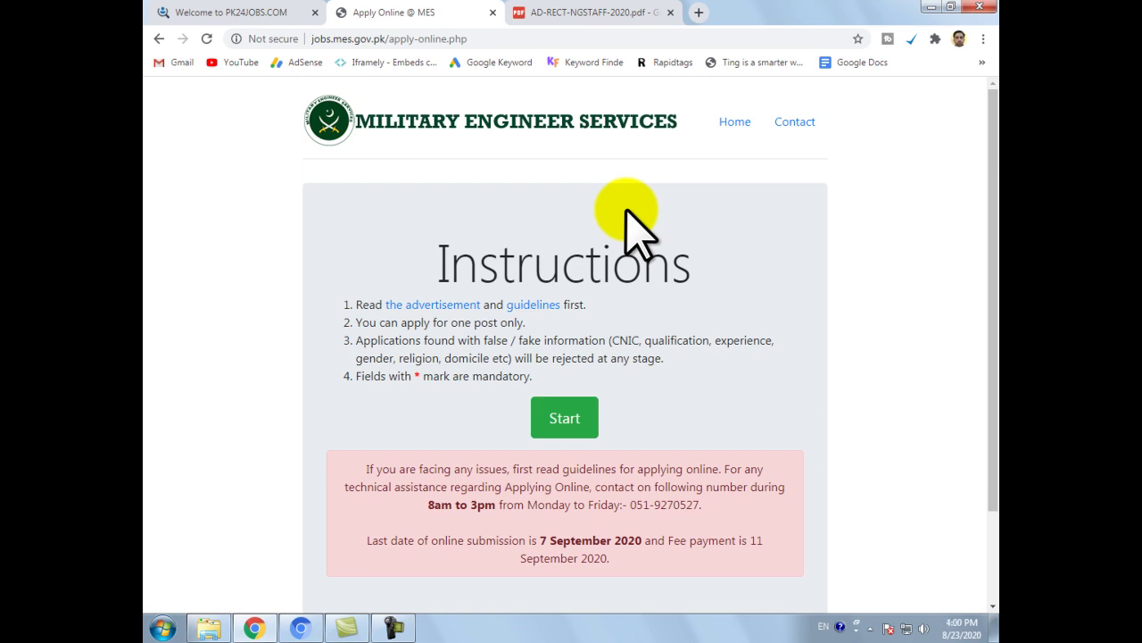
drag(355, 323, 526, 323)
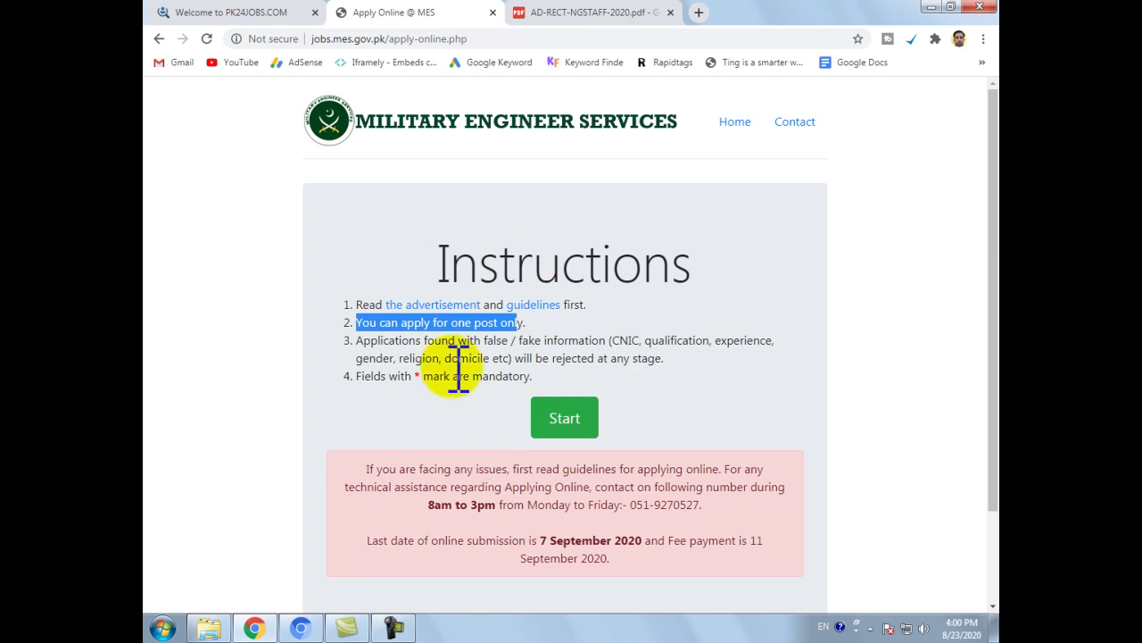
click(434, 396)
click(572, 417)
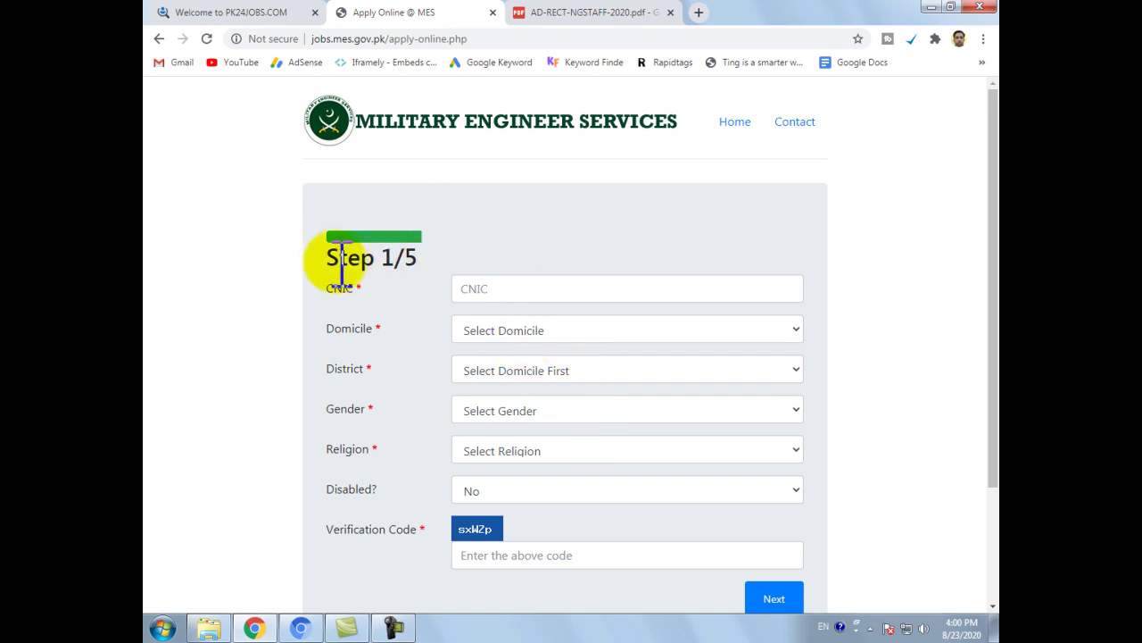
Fill in the applicant's CNIC number in step 1 of the application form
drag(321, 261, 423, 258)
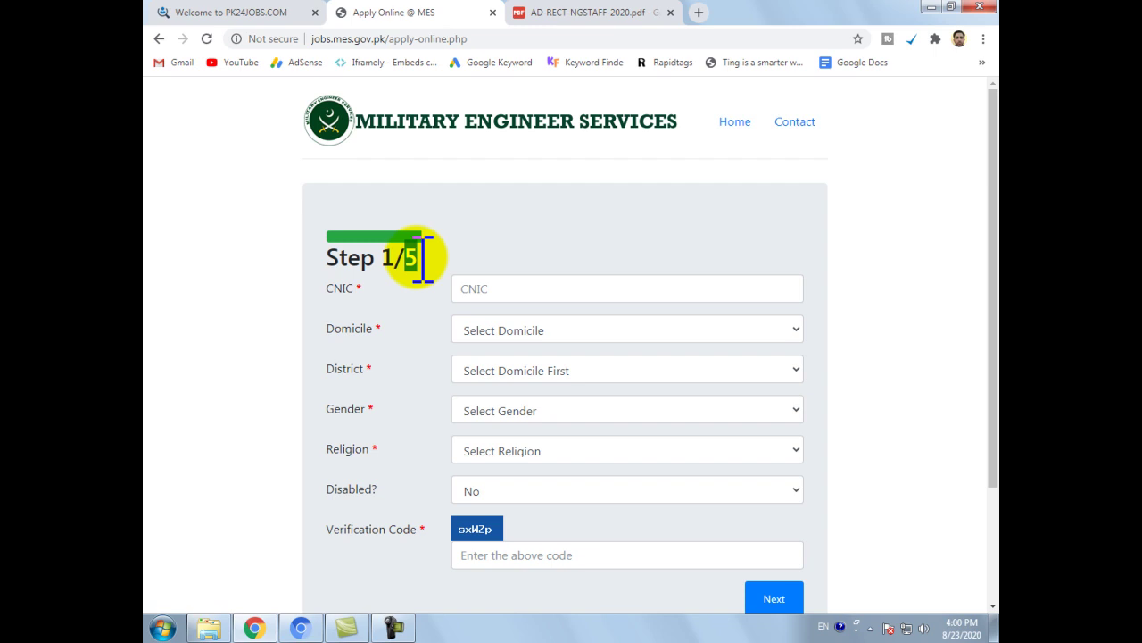
click(484, 286)
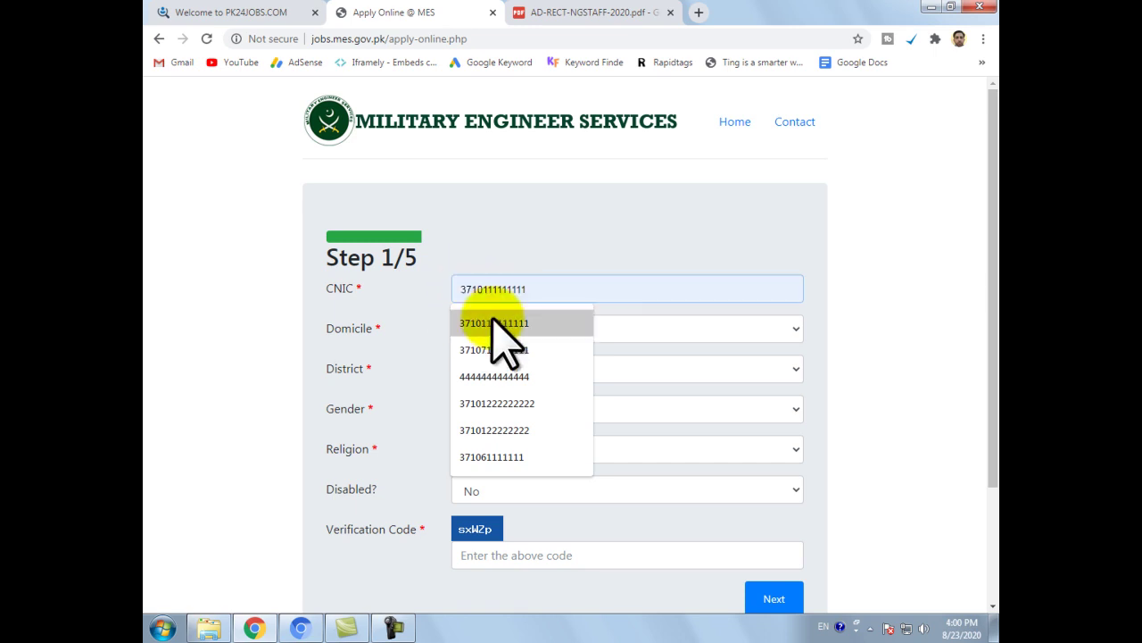
click(494, 323)
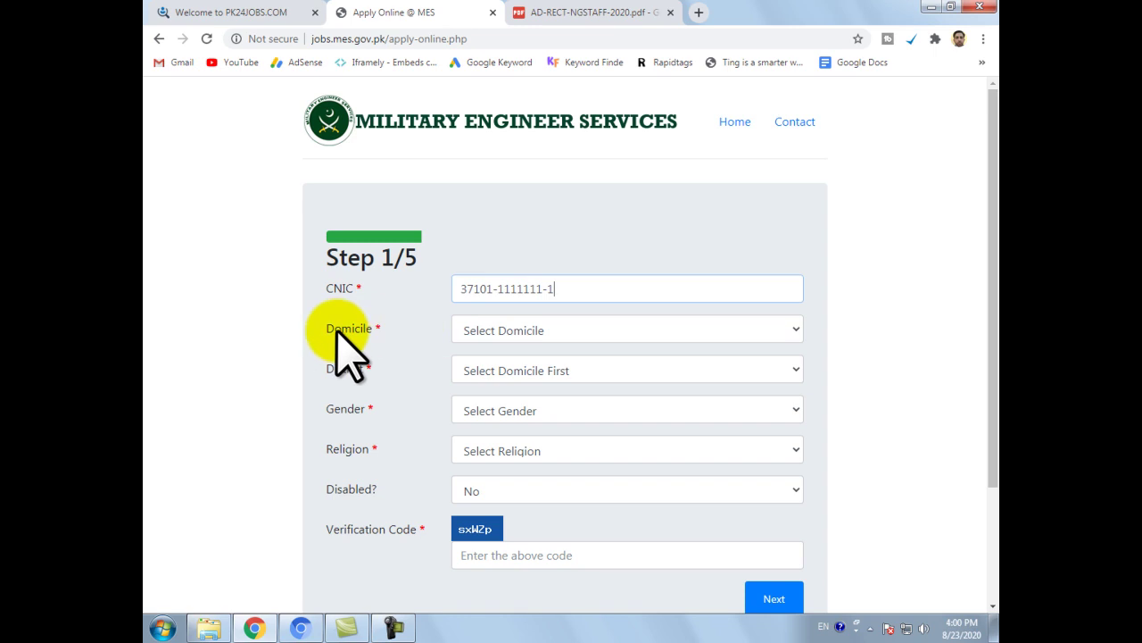
Set the applicant's domicile to PUNJAB and the district to ATTOCK
click(514, 332)
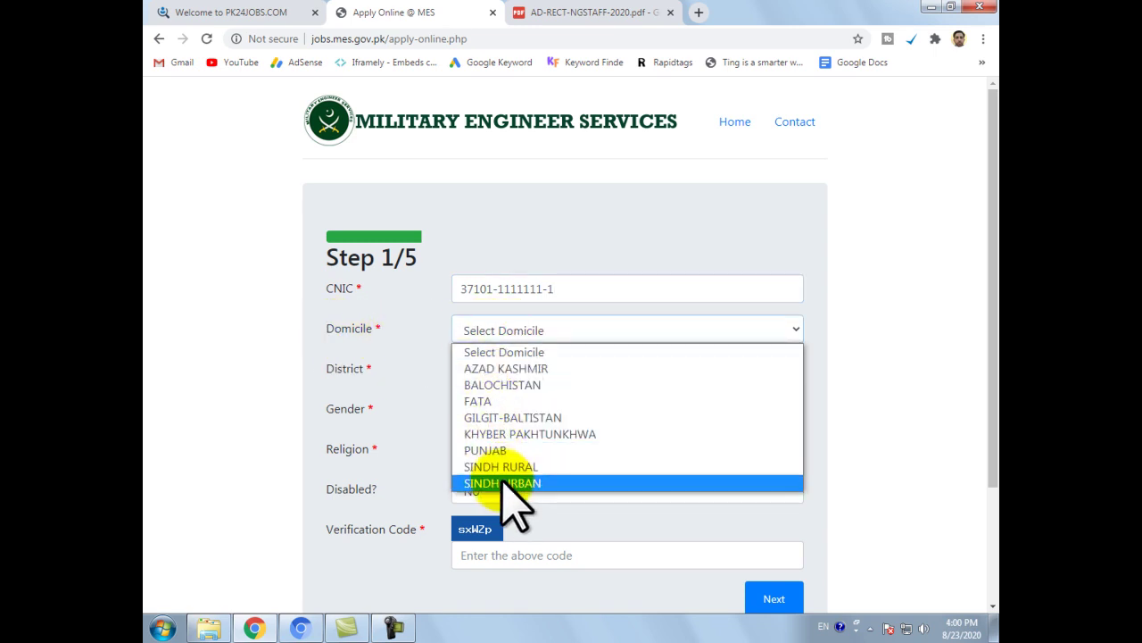
key(Down)
key(Down)
key(Down)
key(Down)
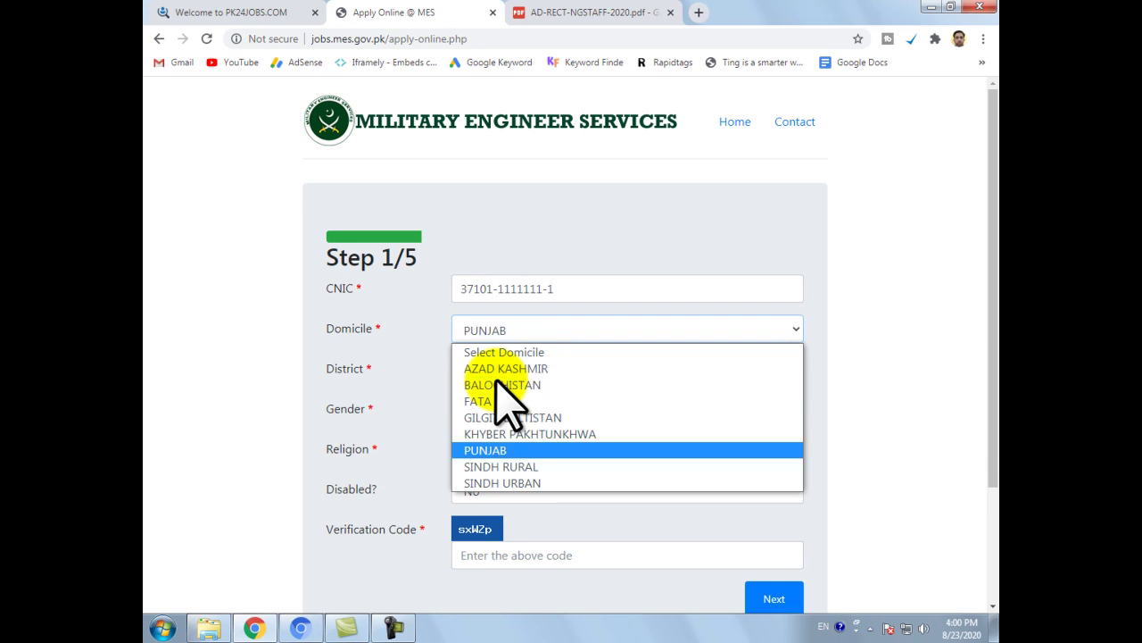
key(Return)
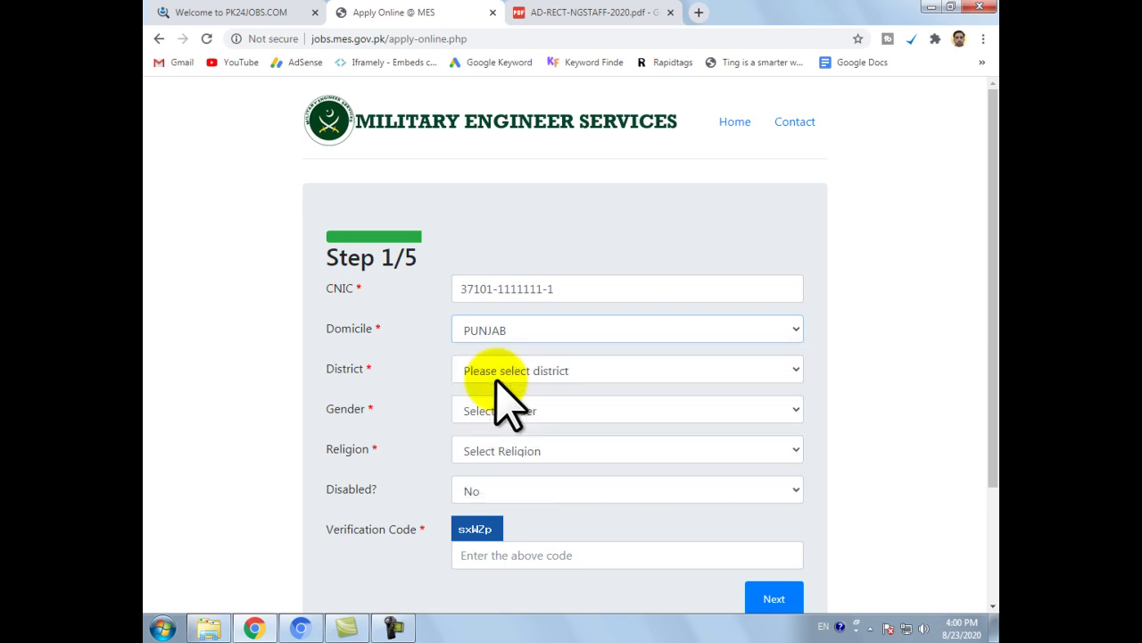
click(553, 375)
key(Down)
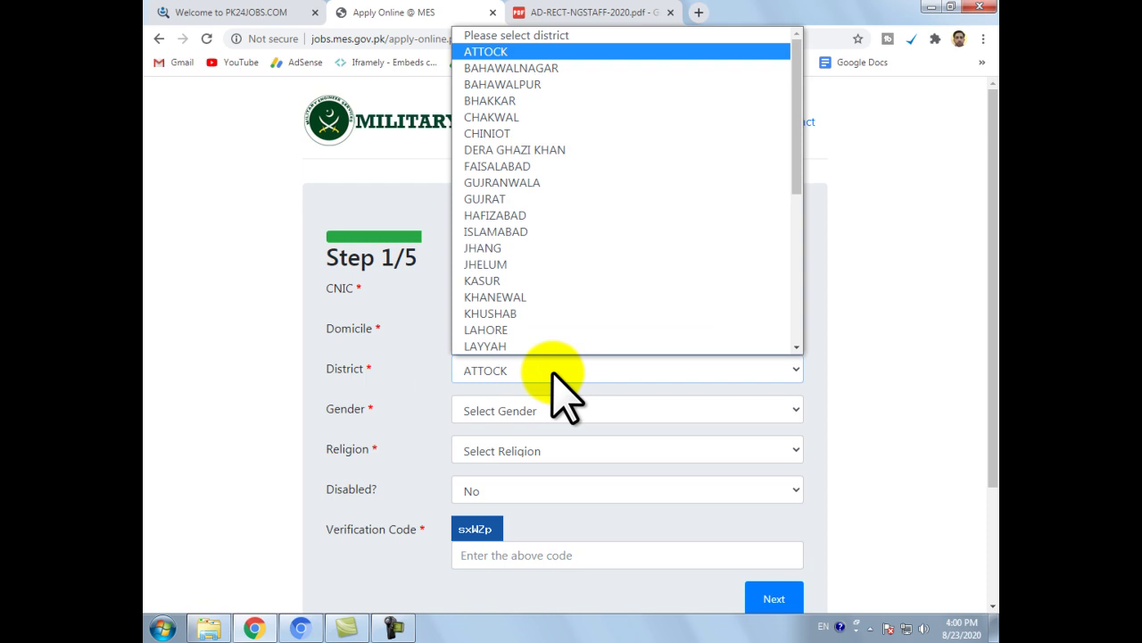
key(Return)
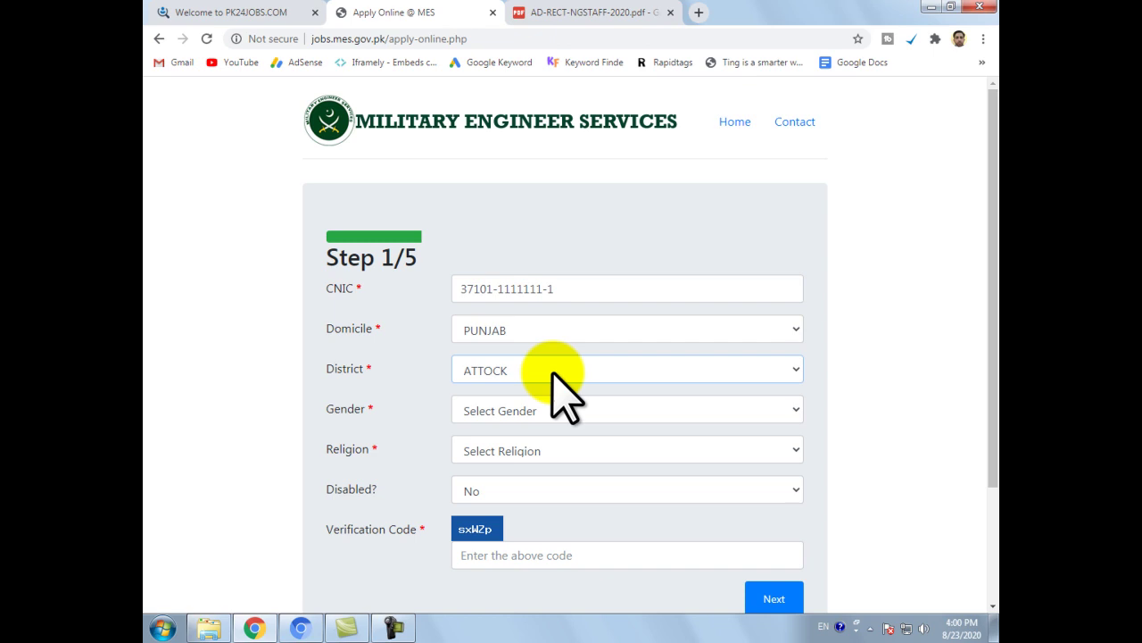
Set the applicant's gender to Male and the religion to Muslim
click(354, 409)
click(489, 408)
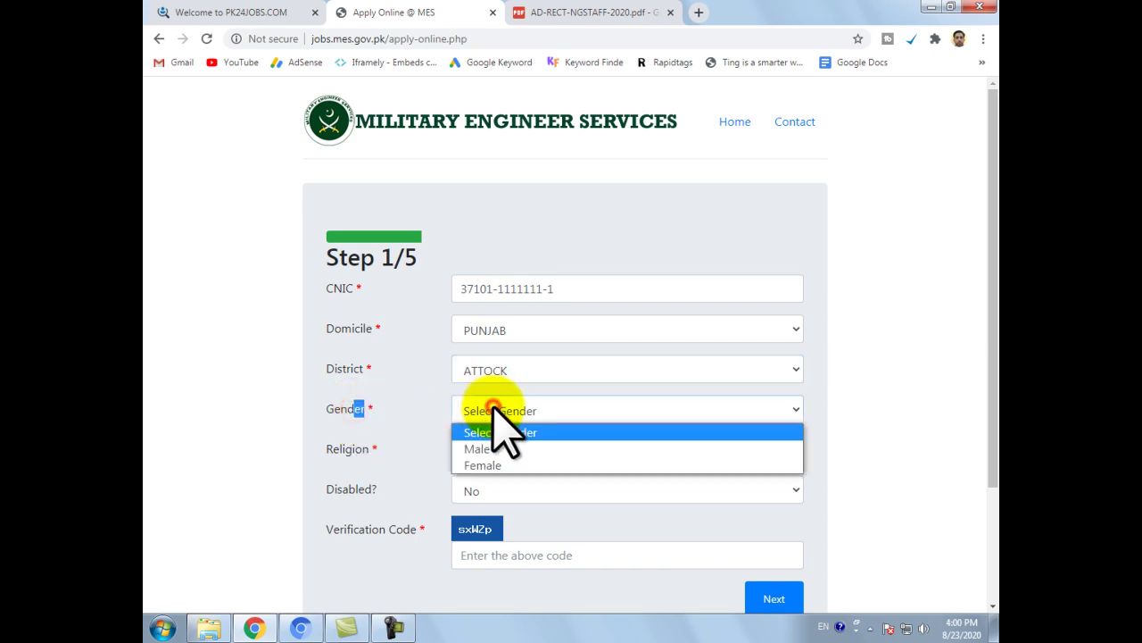
click(471, 447)
drag(340, 447, 471, 451)
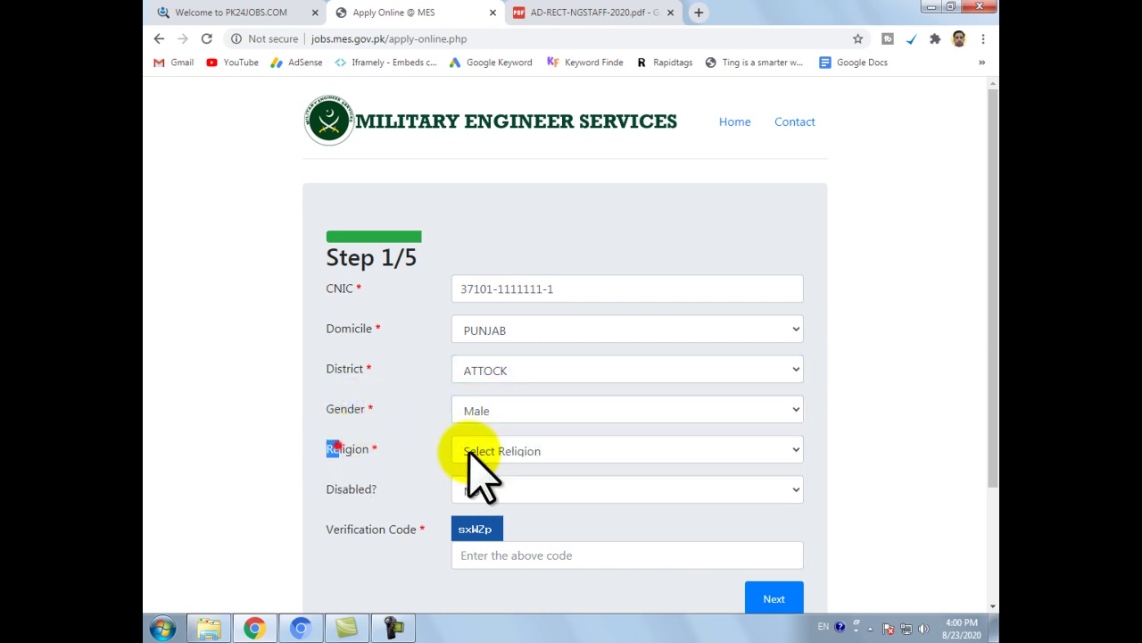
click(546, 449)
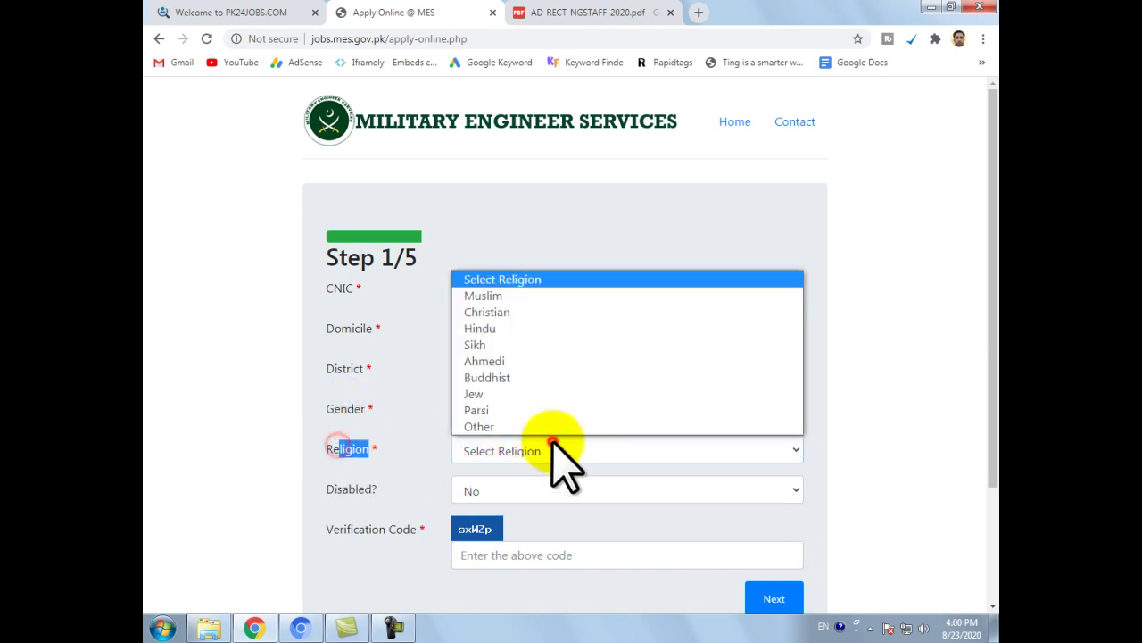
click(496, 297)
Choose No for the question whether the applicant is disabled
drag(350, 489, 384, 494)
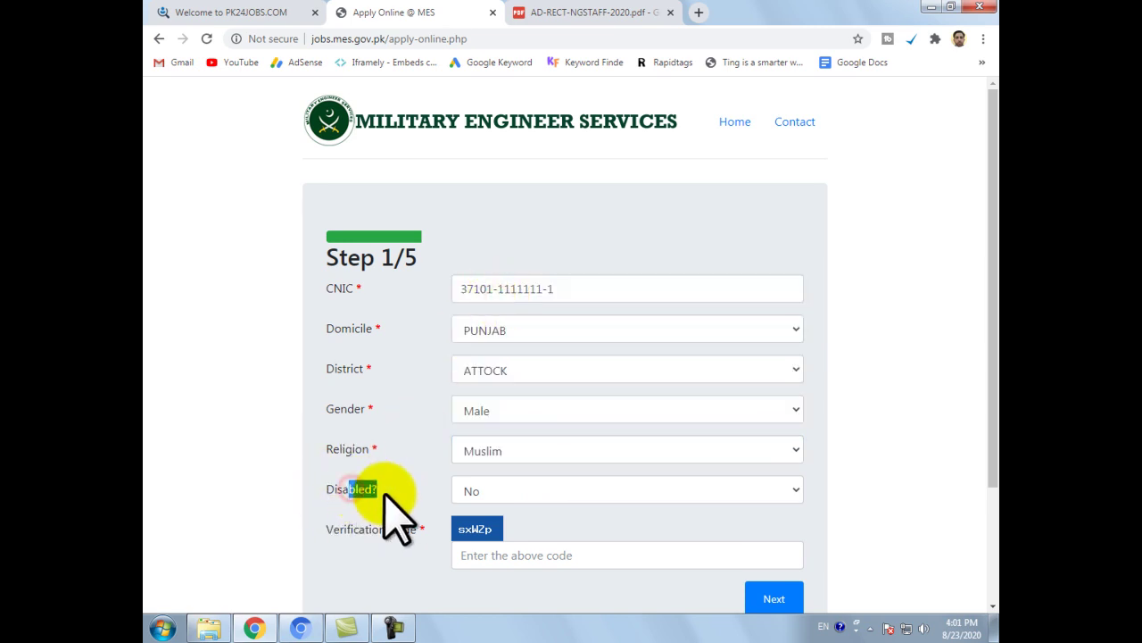
click(563, 492)
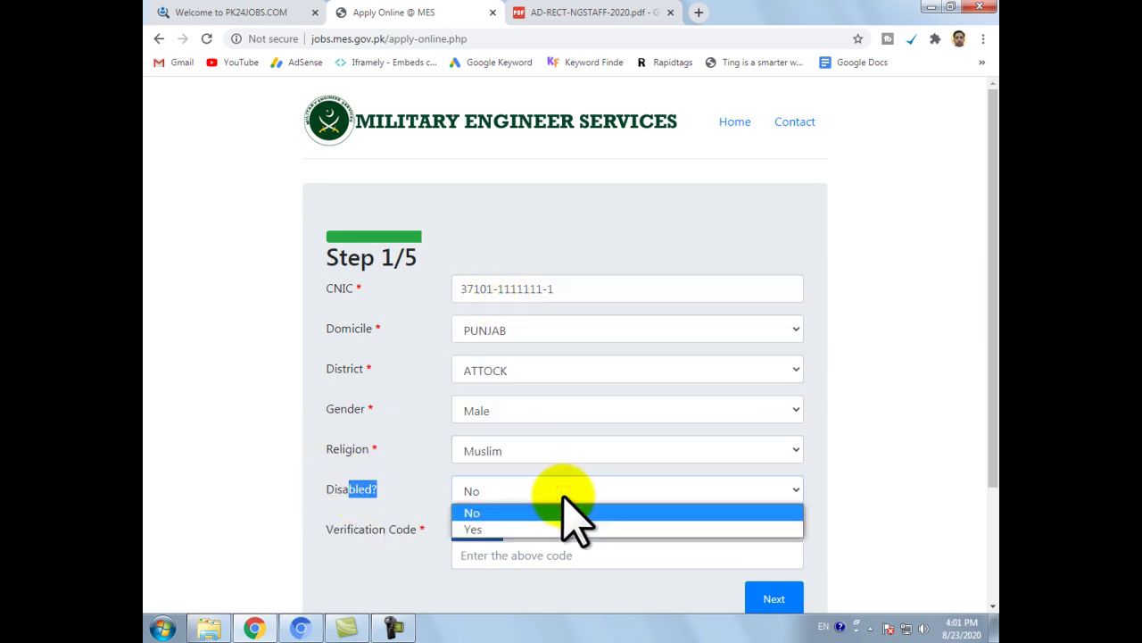
click(489, 513)
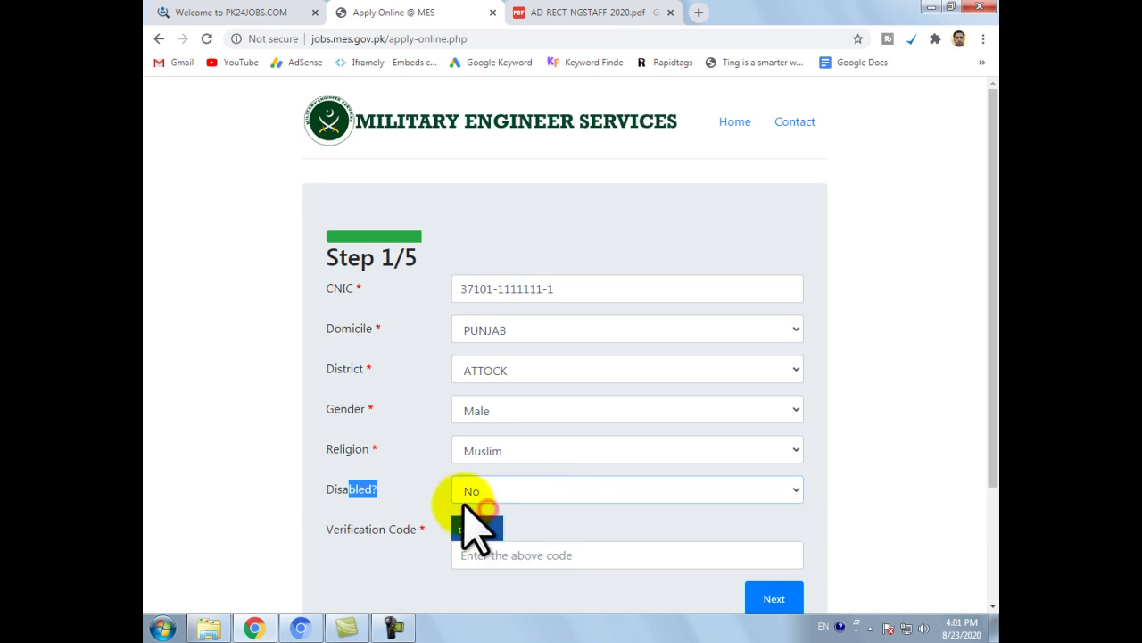
Enter the displayed verification code and continue to step 2 of the application
click(625, 561)
text(s)
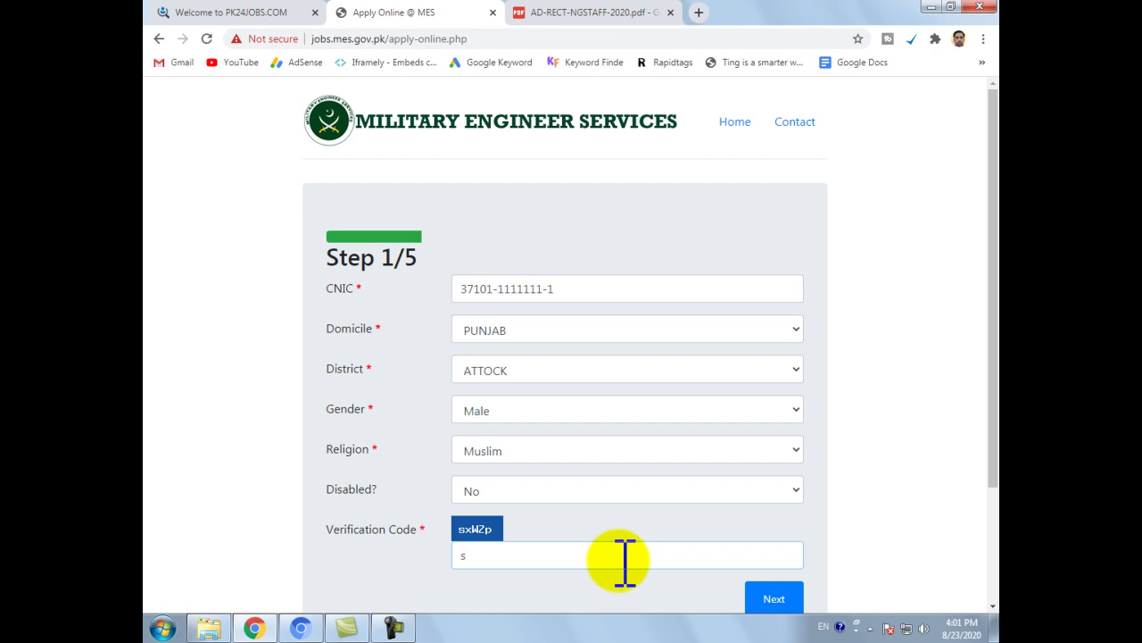
text(xWZp)
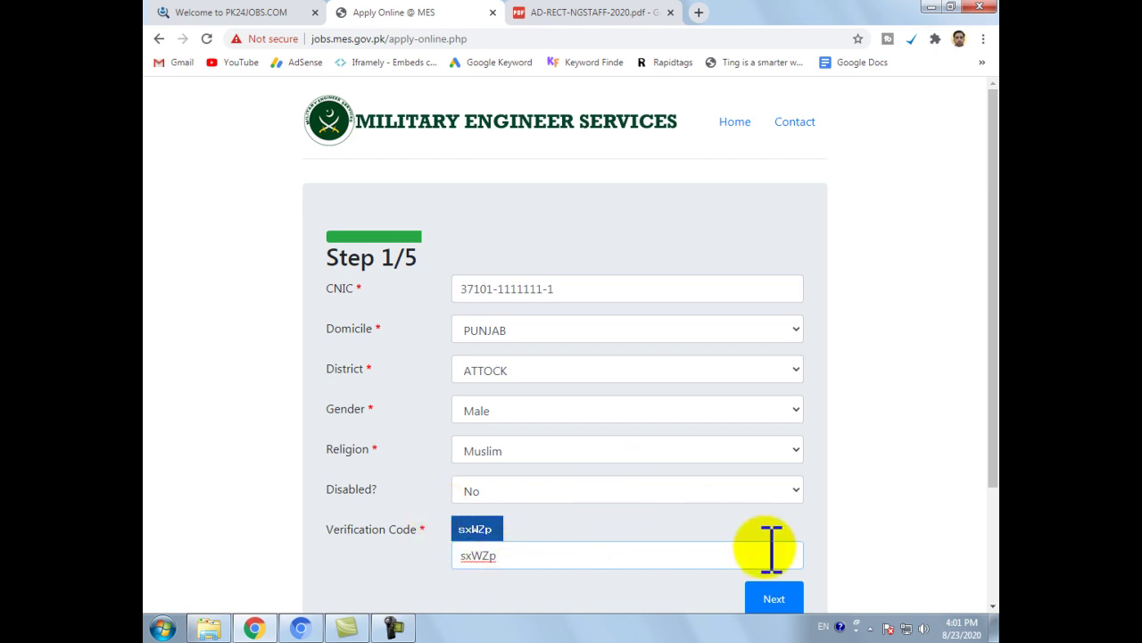
scroll(995, 473, down, 1)
click(775, 594)
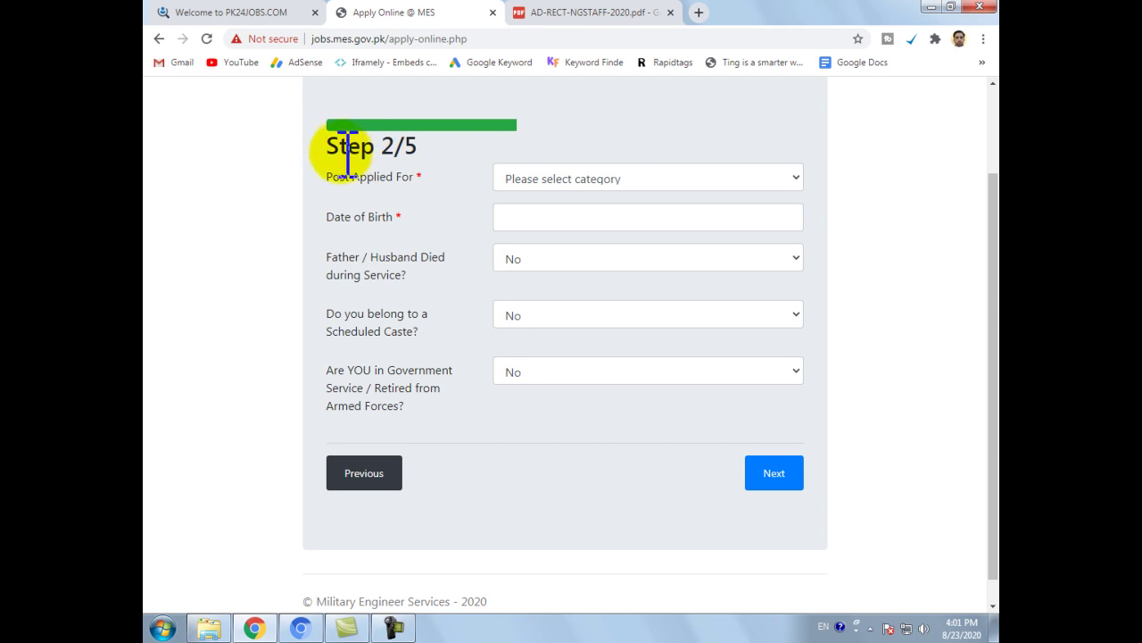
Choose Naib Qasid as the post applied for
drag(319, 144, 395, 147)
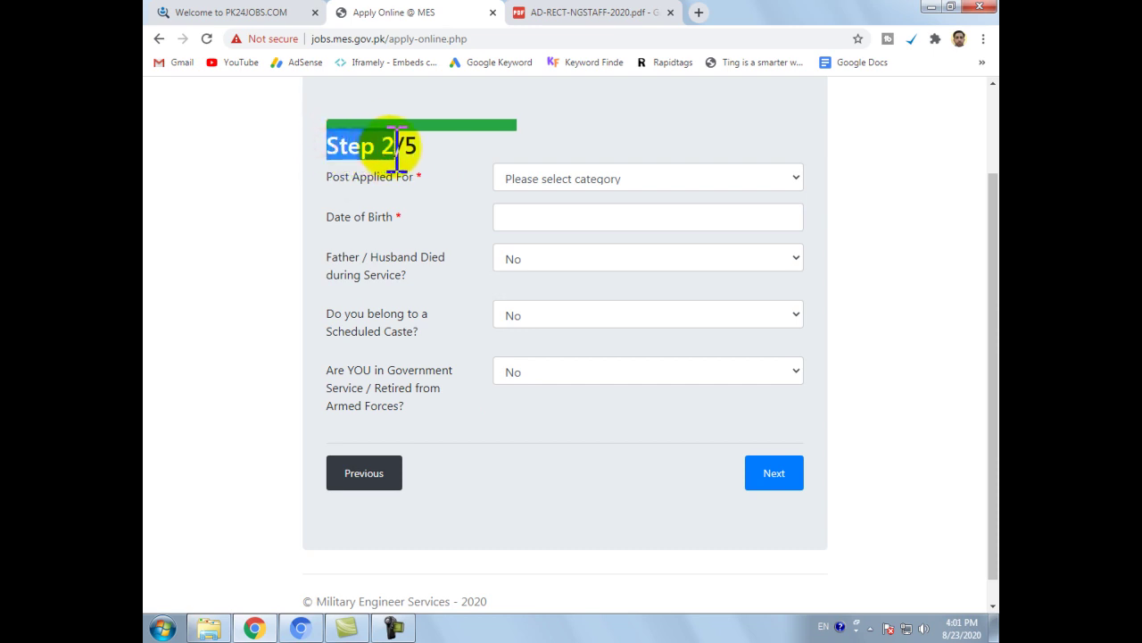
drag(319, 176, 408, 178)
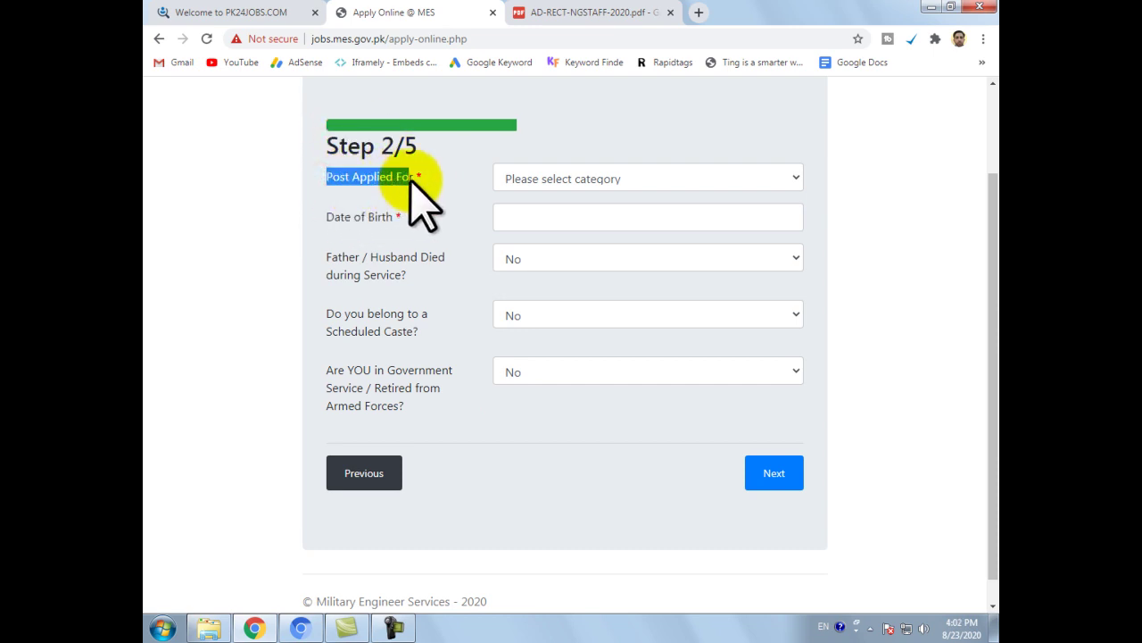
click(553, 179)
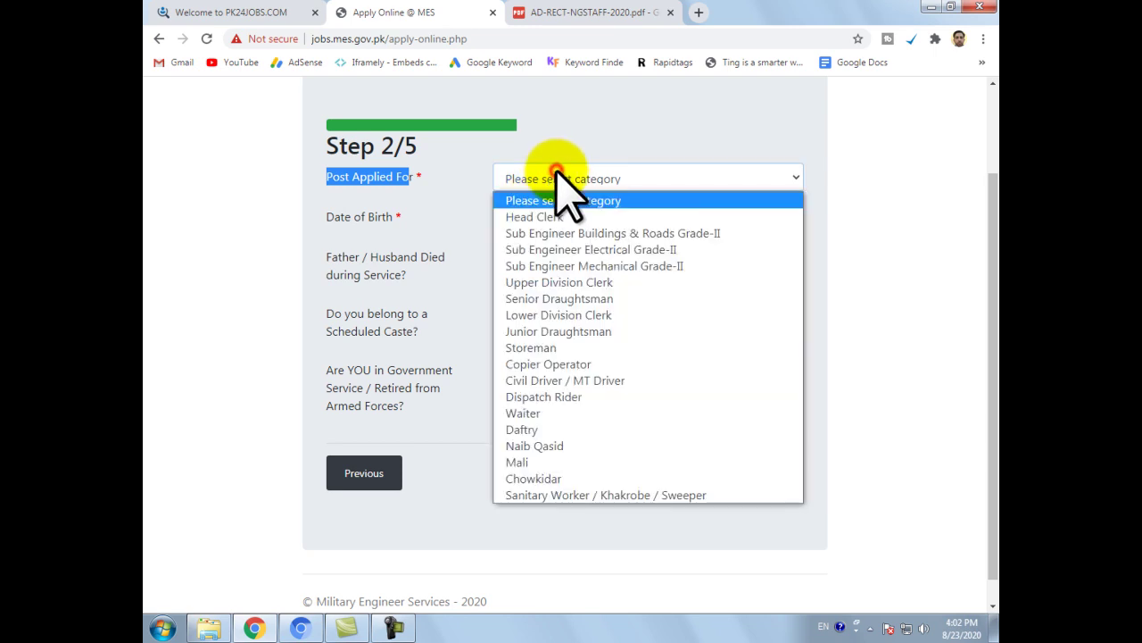
click(551, 444)
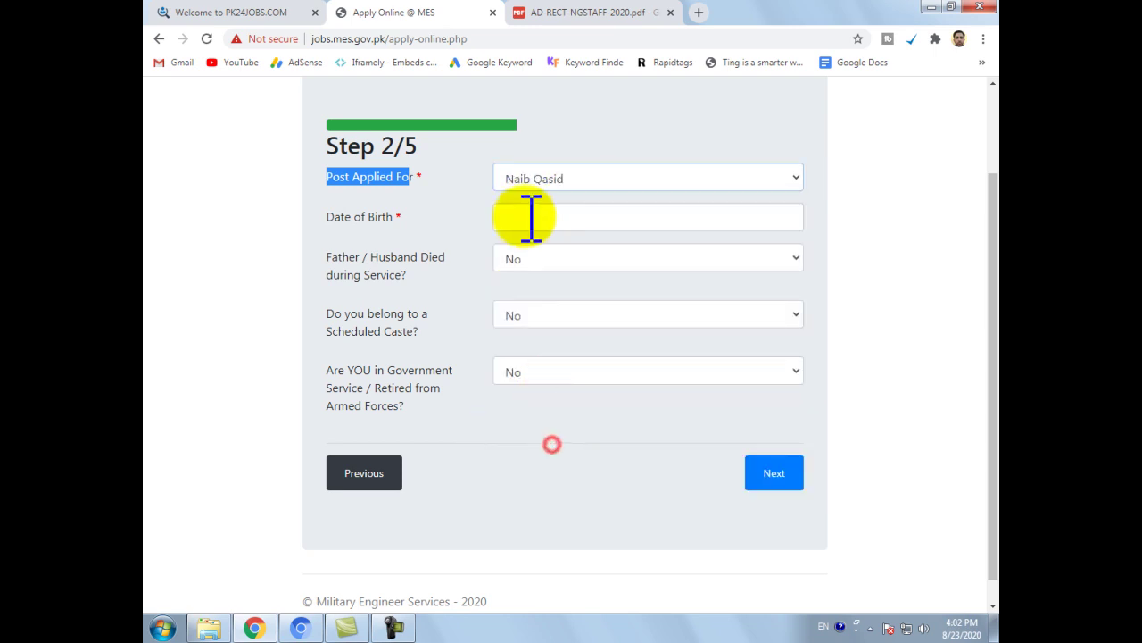
Fill in the applicant's date of birth by choosing its year, month and day in the calendar
click(330, 215)
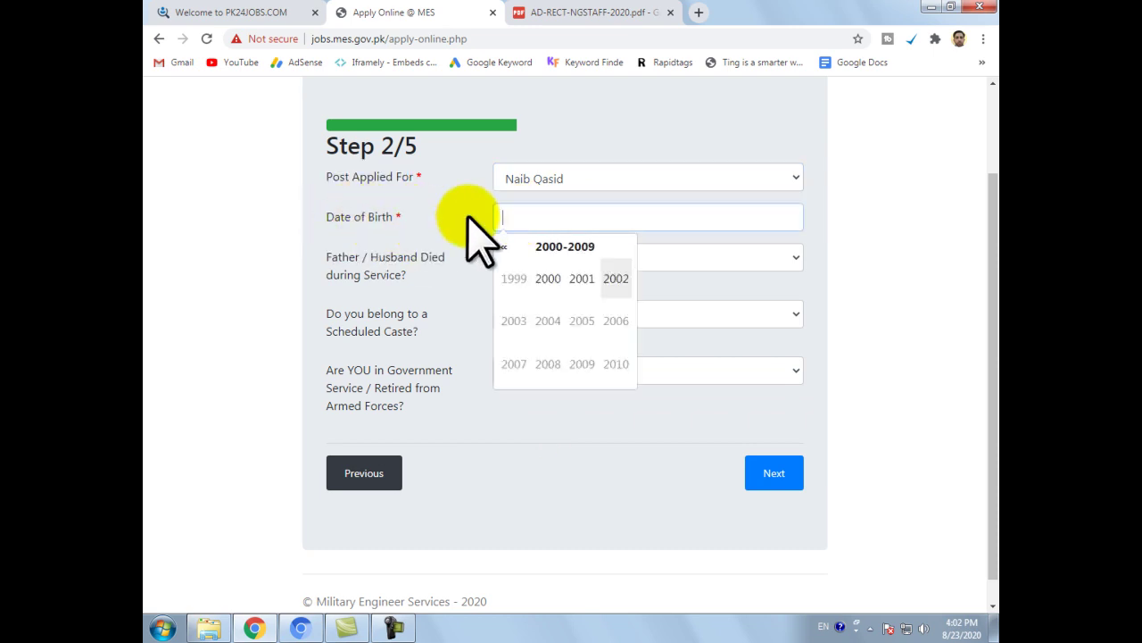
click(583, 217)
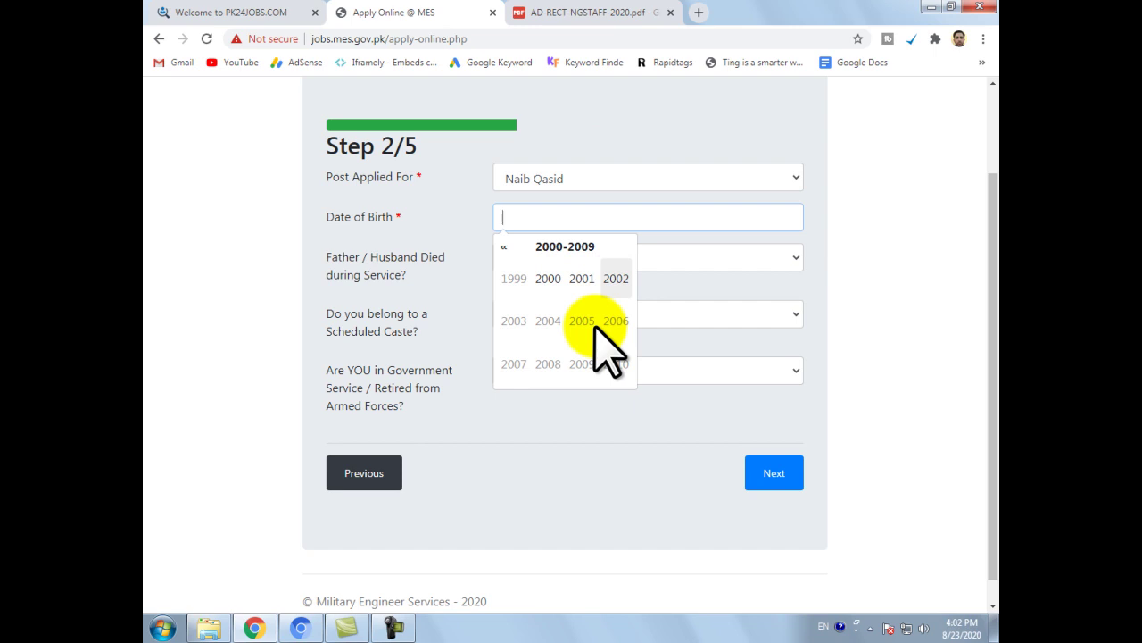
click(504, 247)
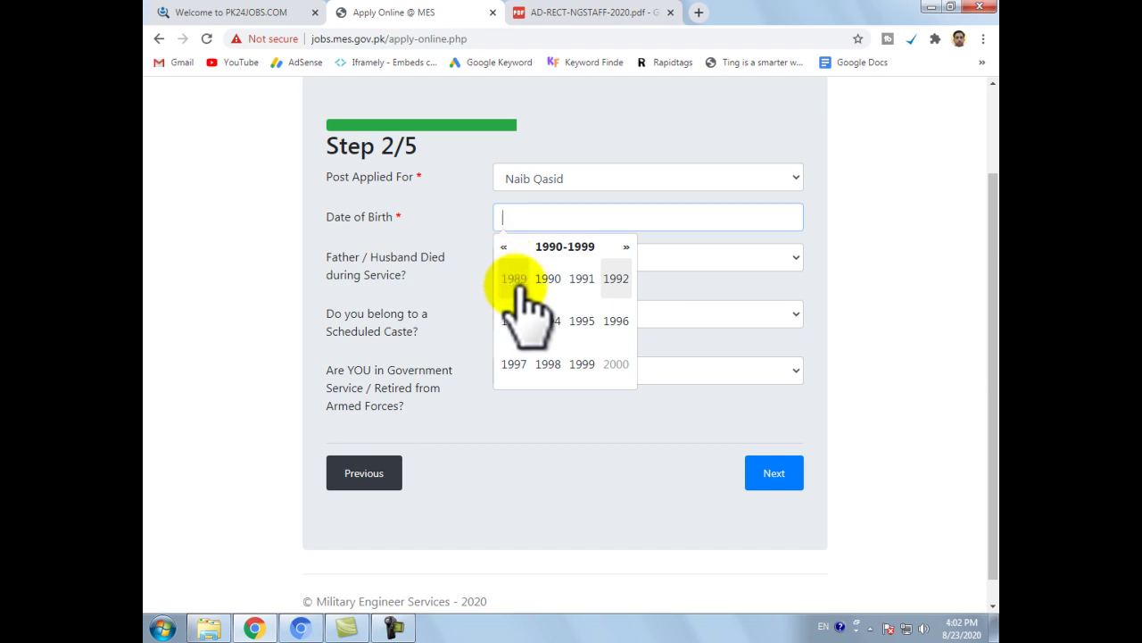
click(617, 280)
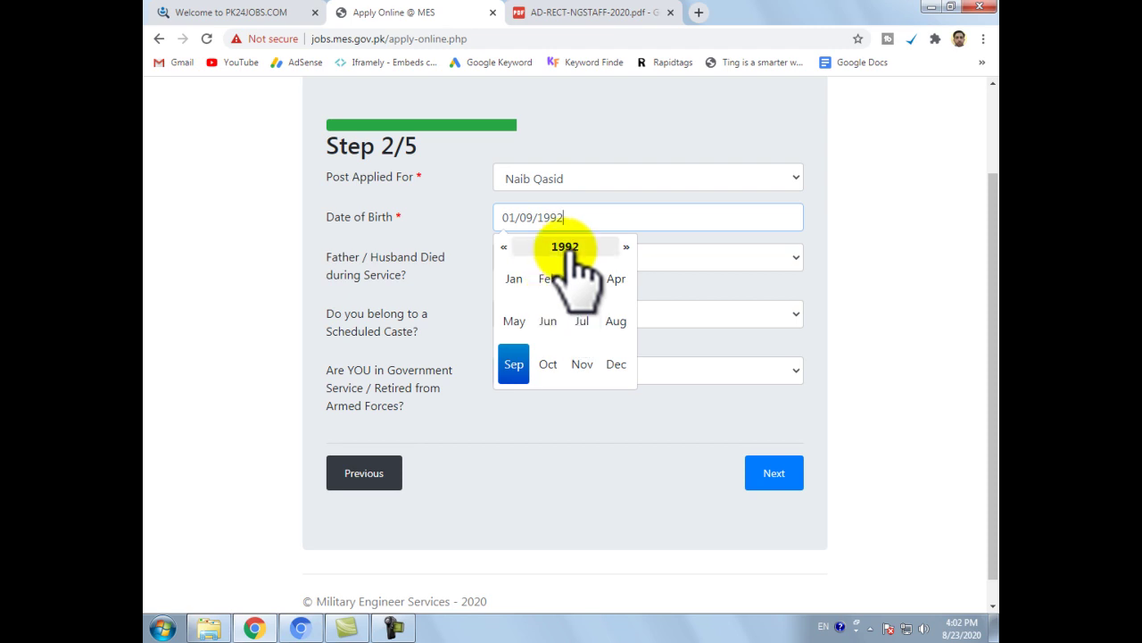
click(616, 322)
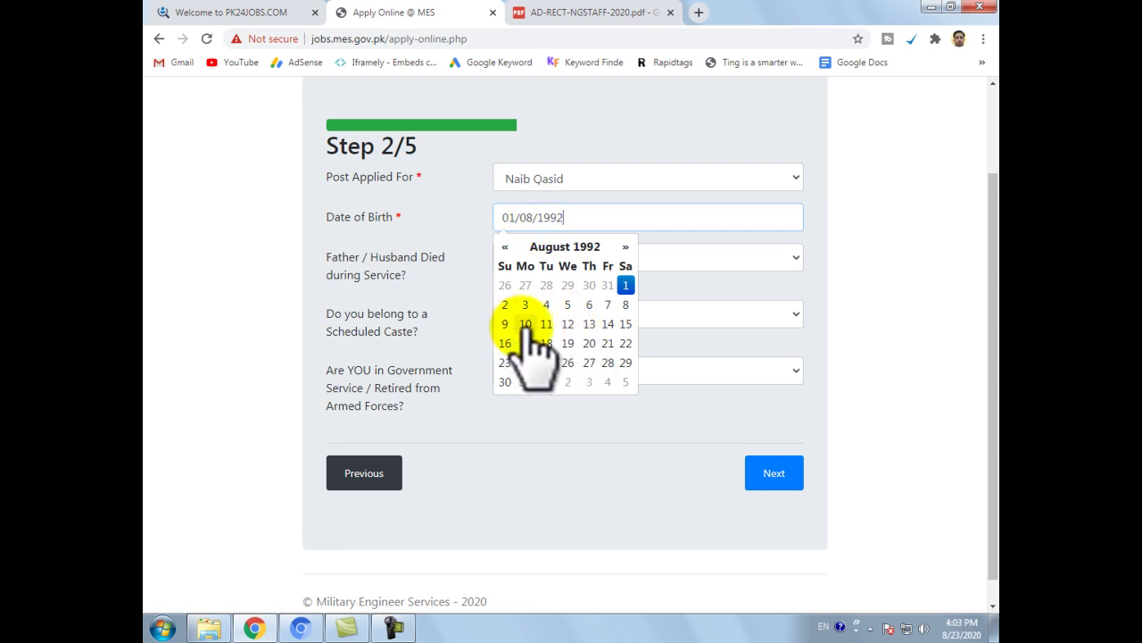
click(608, 324)
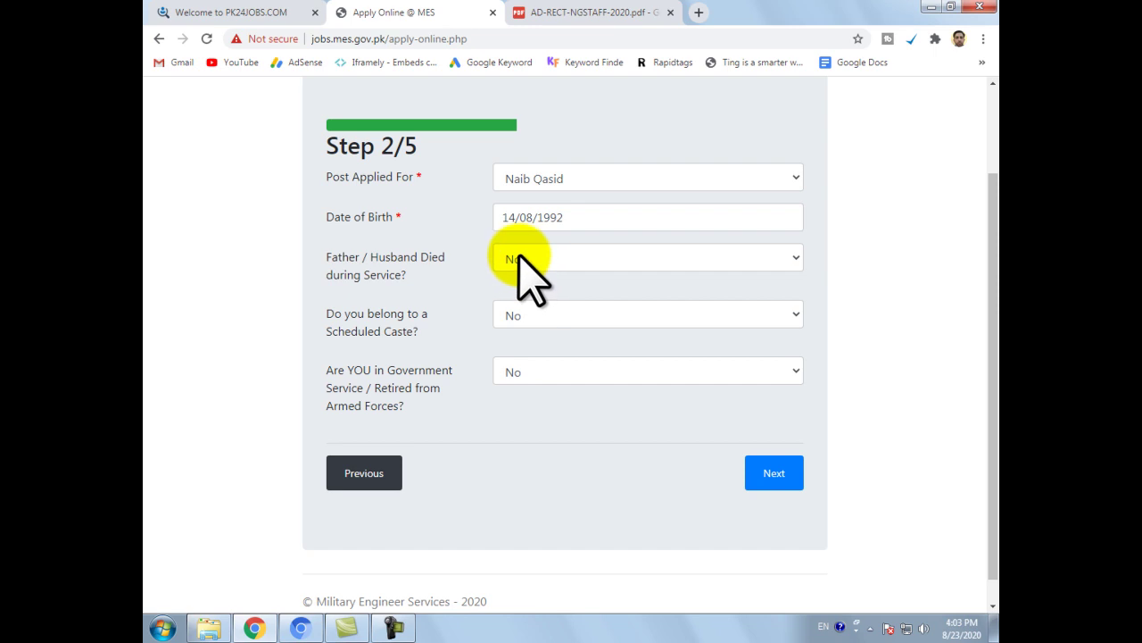
Answer No to the question about belonging to a Scheduled Caste
key(Tab)
drag(419, 334, 326, 314)
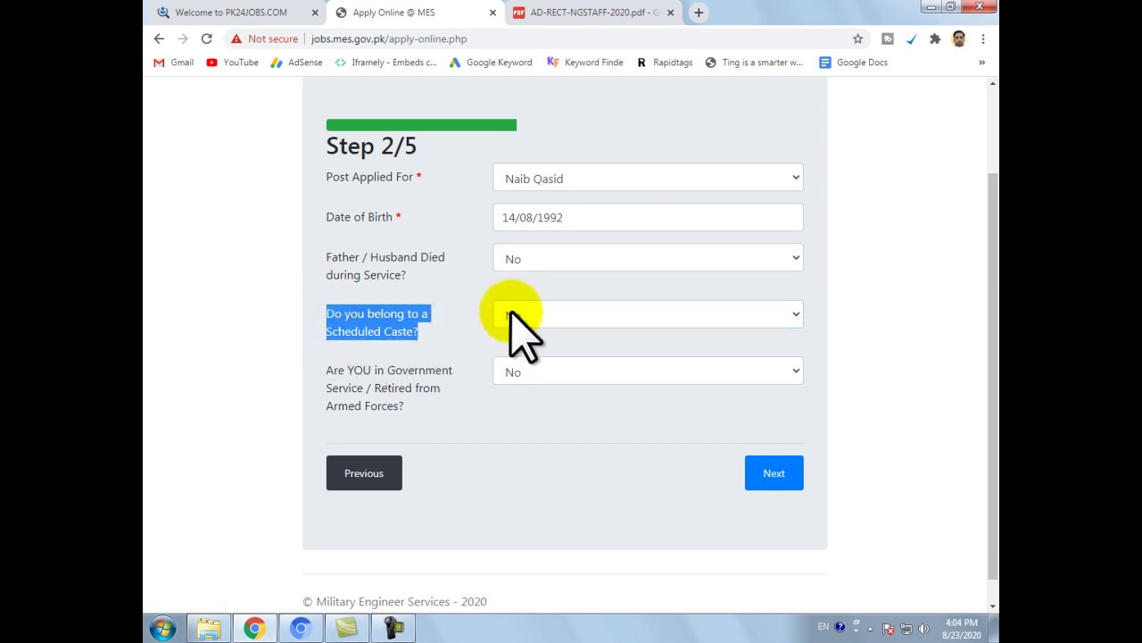
click(523, 322)
click(513, 336)
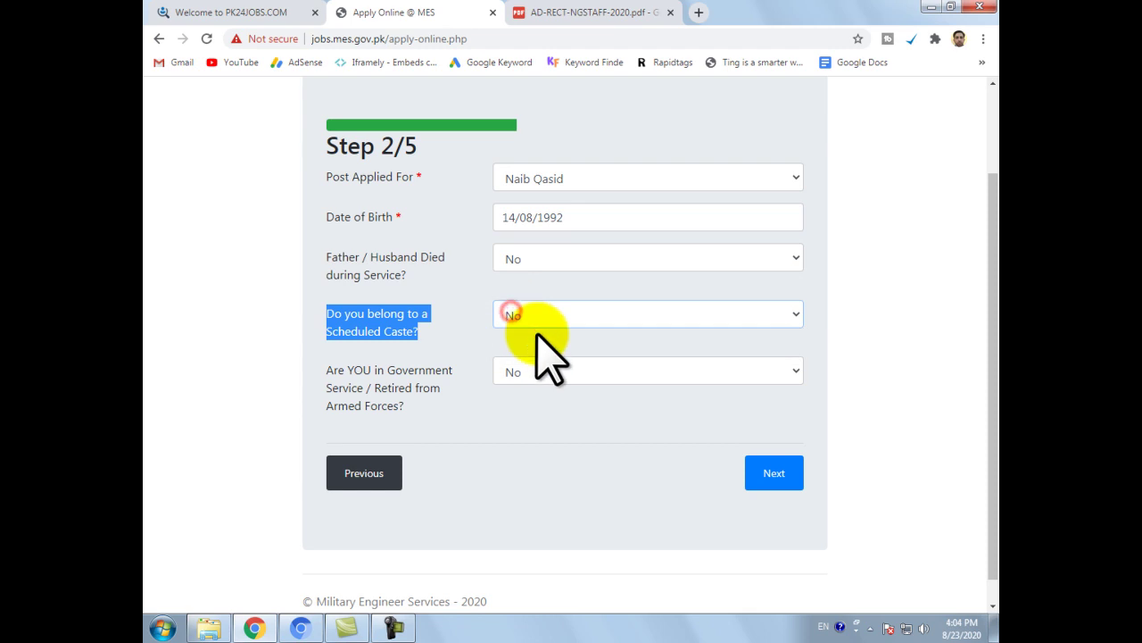
drag(327, 375, 413, 369)
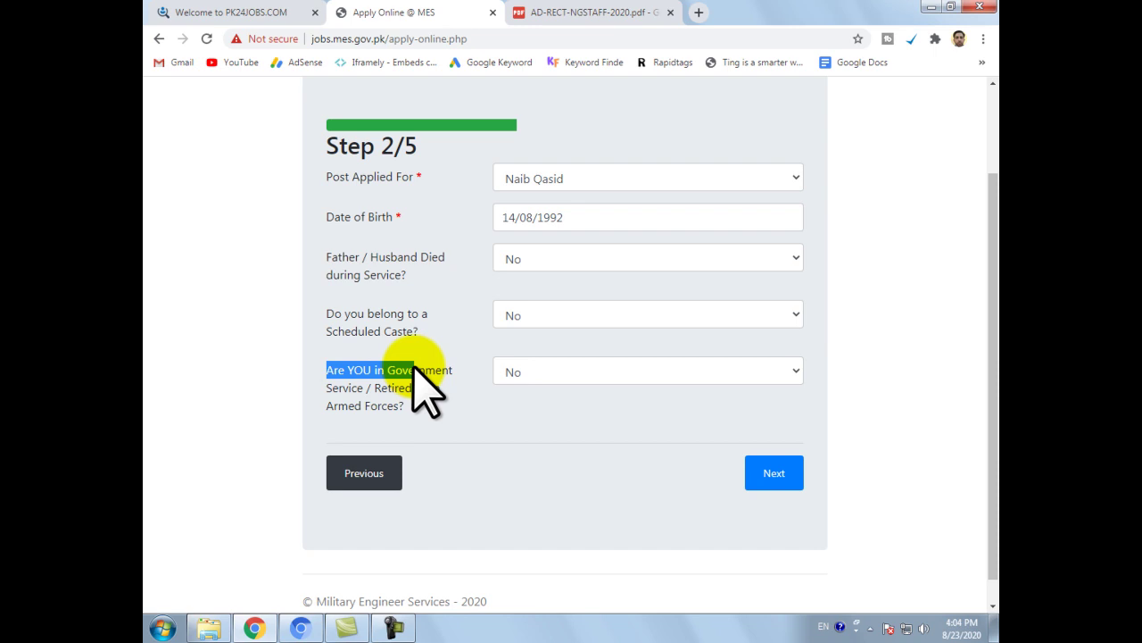
Answer Yes to the government service or armed forces question and look over the employment fields
click(525, 373)
click(526, 375)
click(525, 373)
click(515, 410)
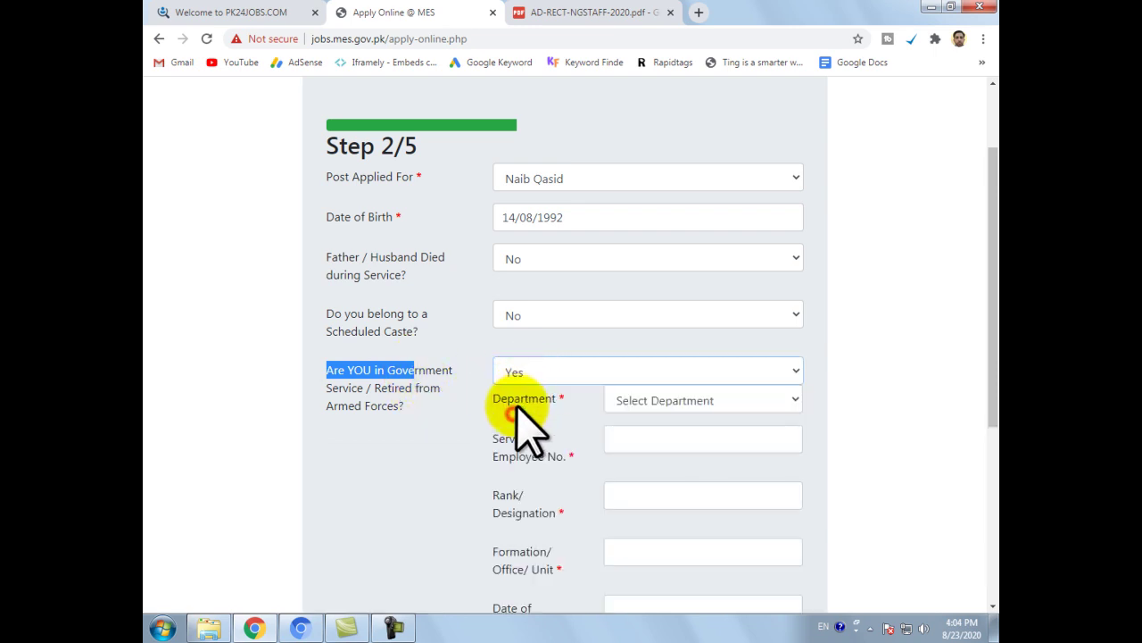
scroll(523, 382, down, 4)
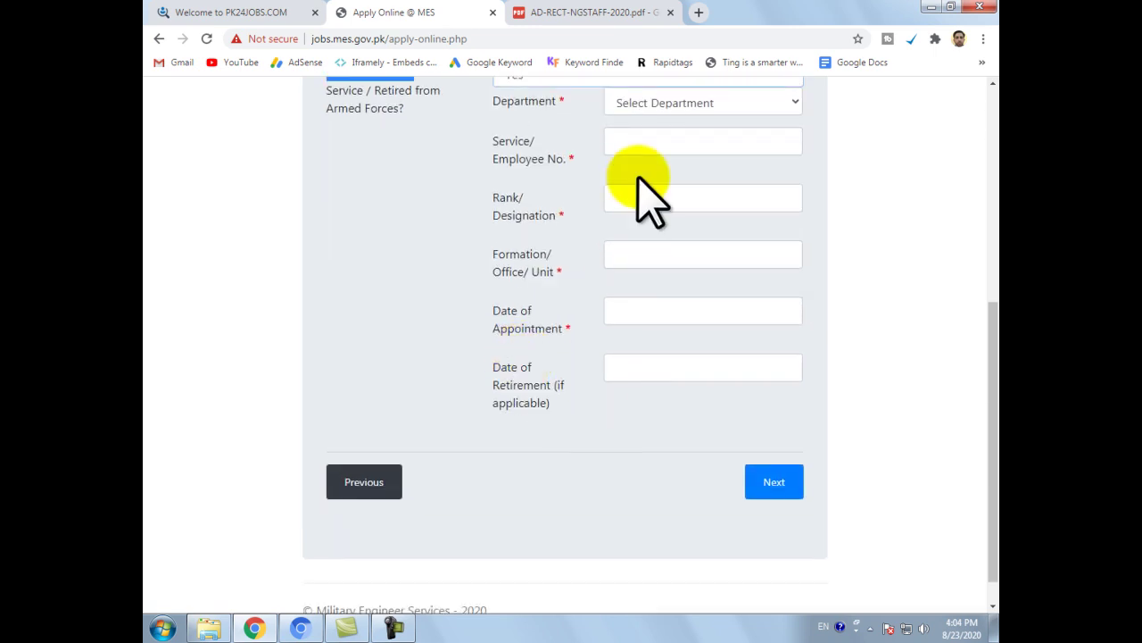
scroll(643, 314, up, 2)
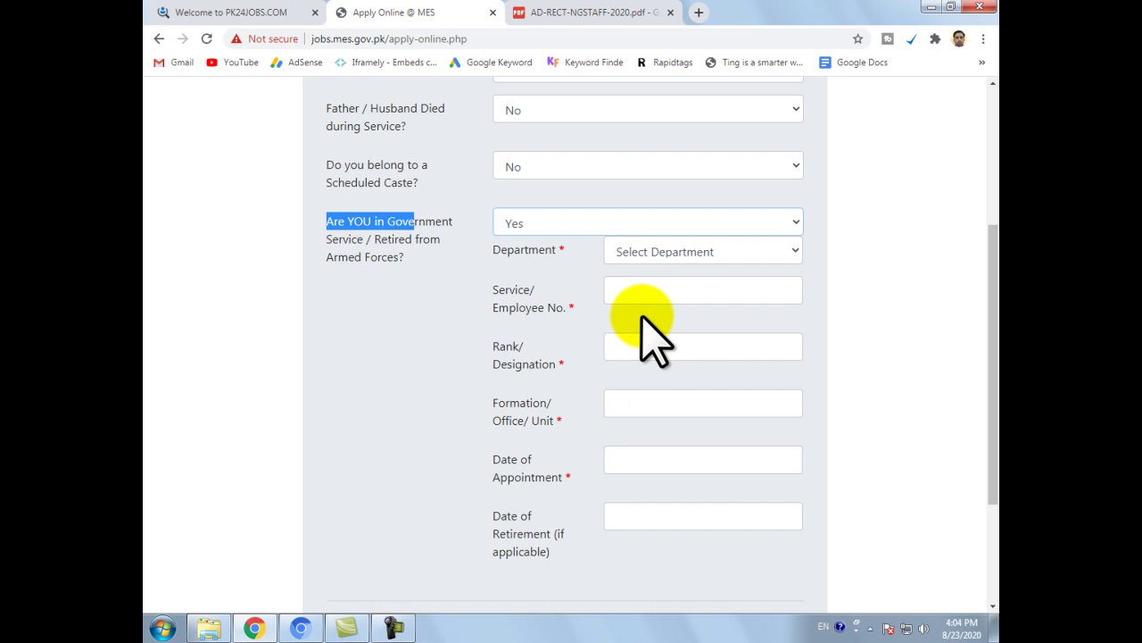
scroll(641, 314, up, 1)
Answer No to the government service or armed forces question and continue to step 3 of the application
click(536, 298)
click(519, 322)
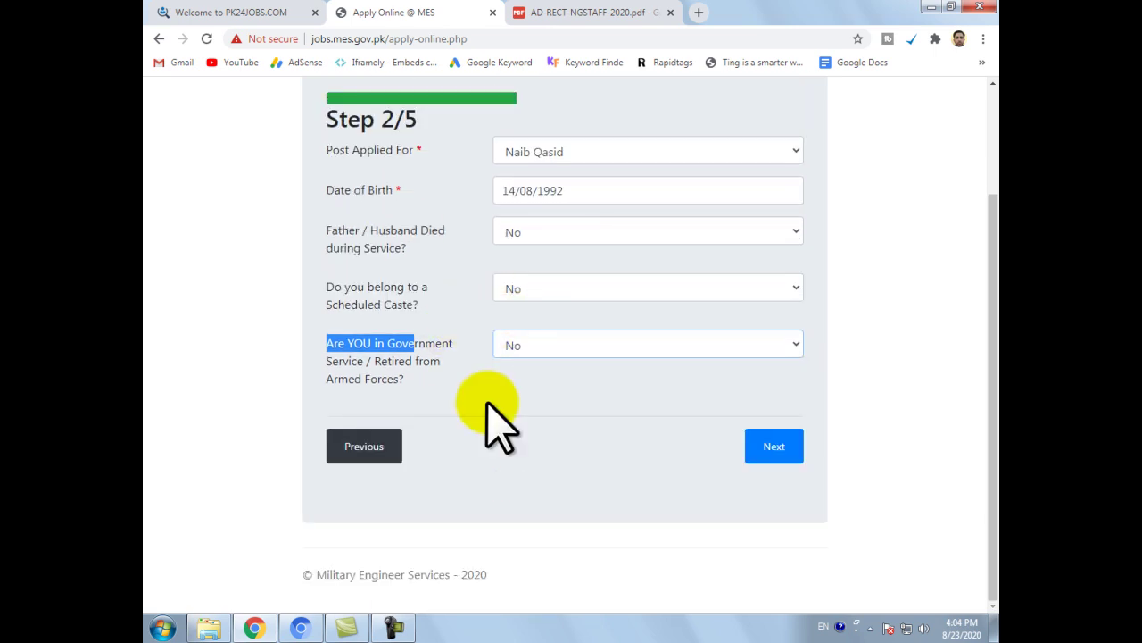
click(790, 446)
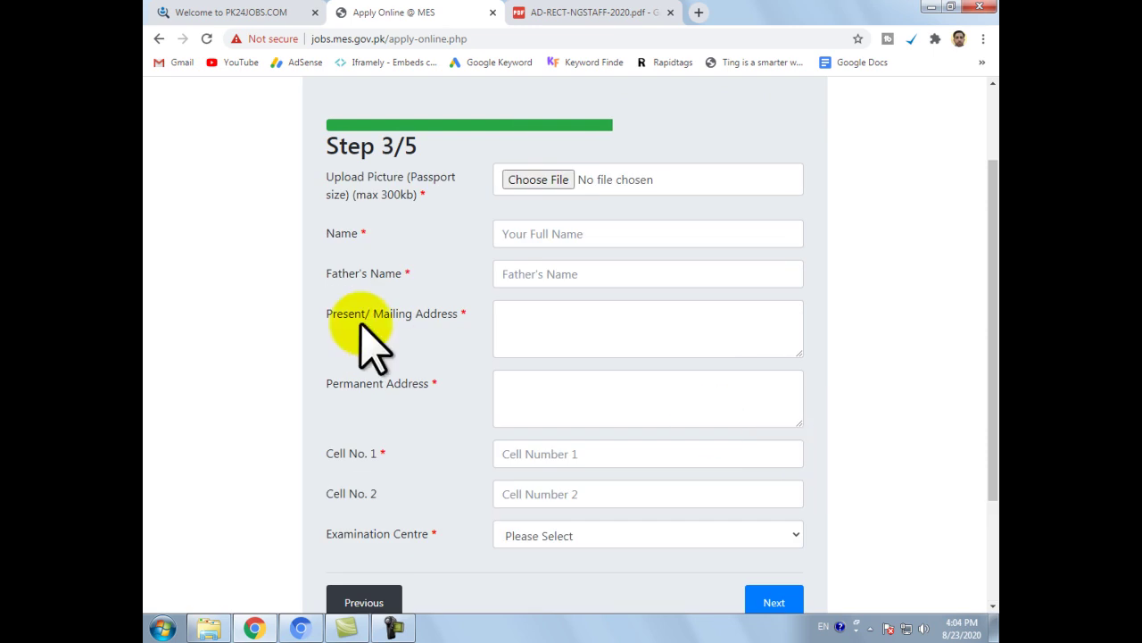
Upload the image named download from the Desktop as the applicant's passport-size picture
click(424, 210)
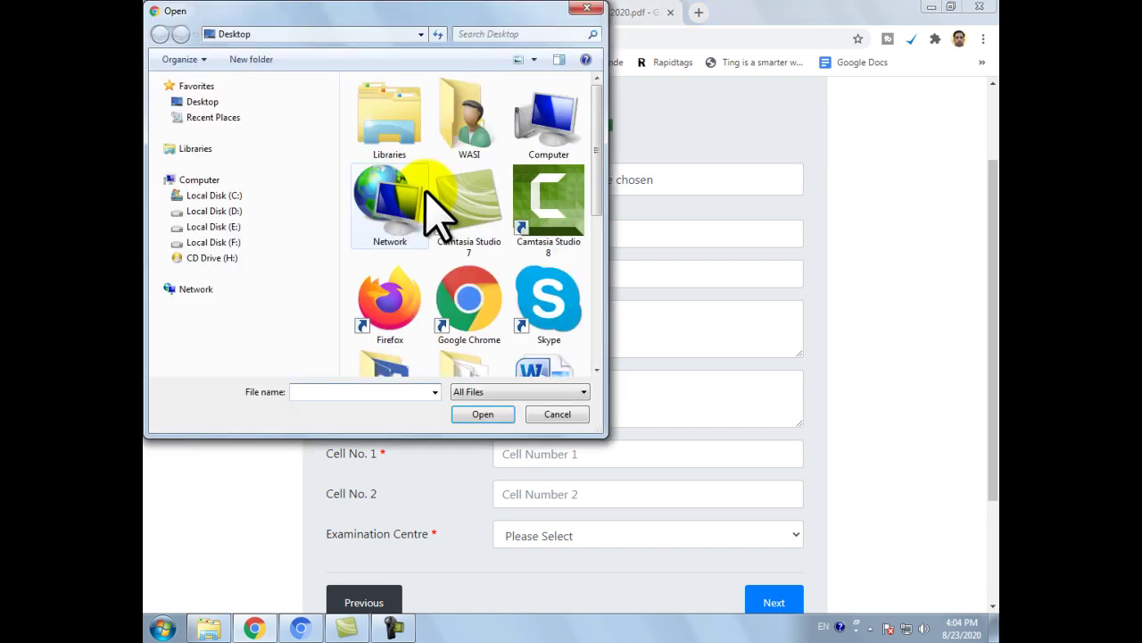
click(587, 9)
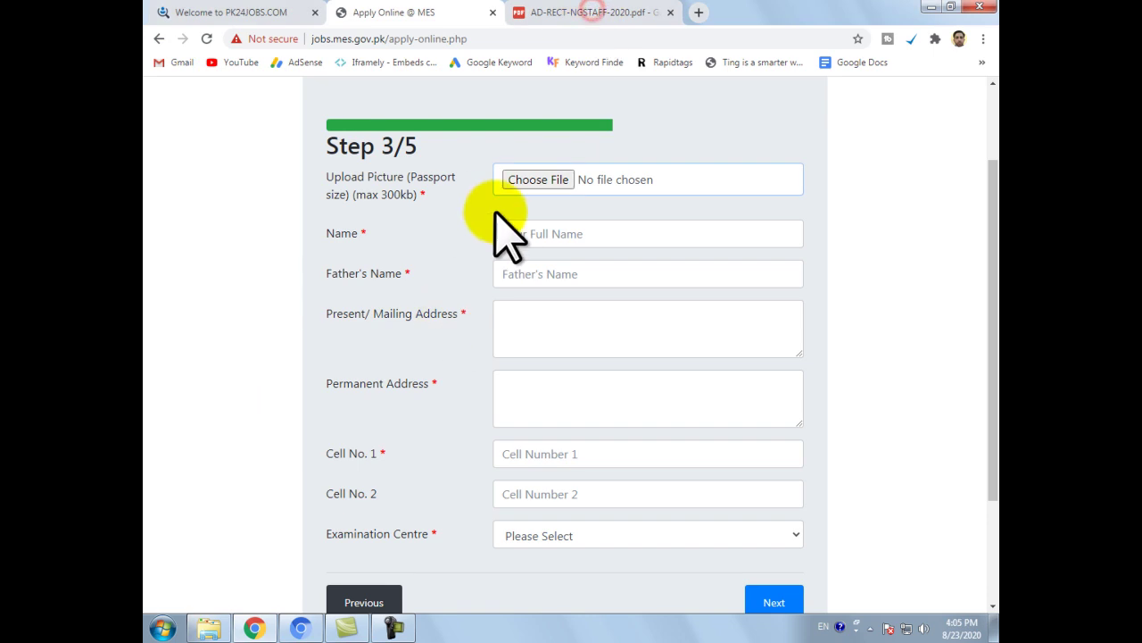
click(565, 183)
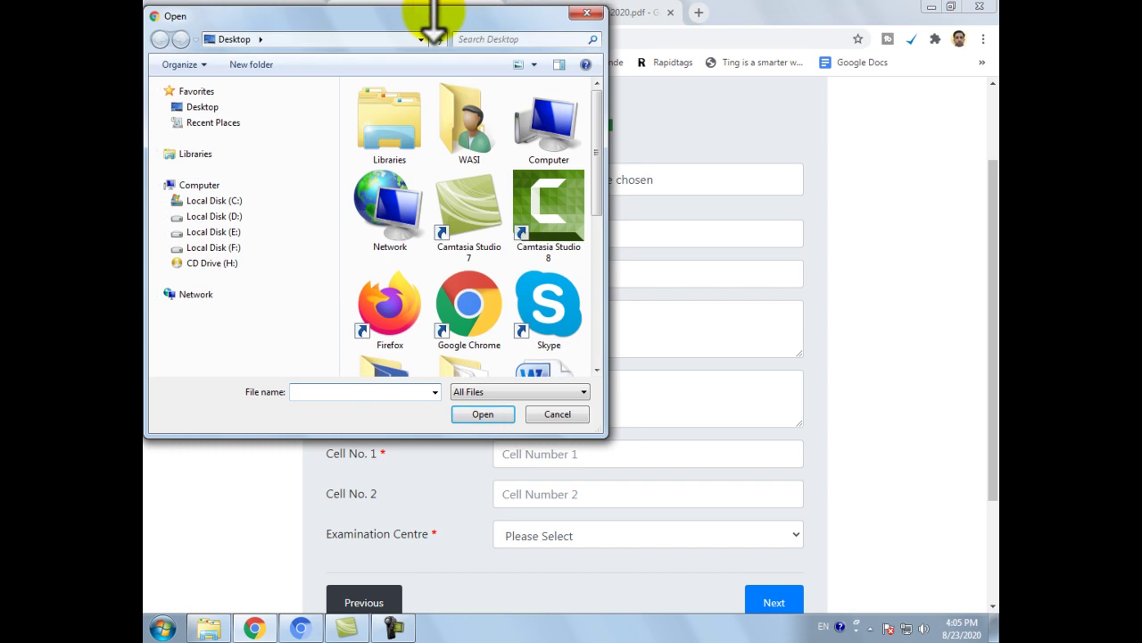
click(221, 109)
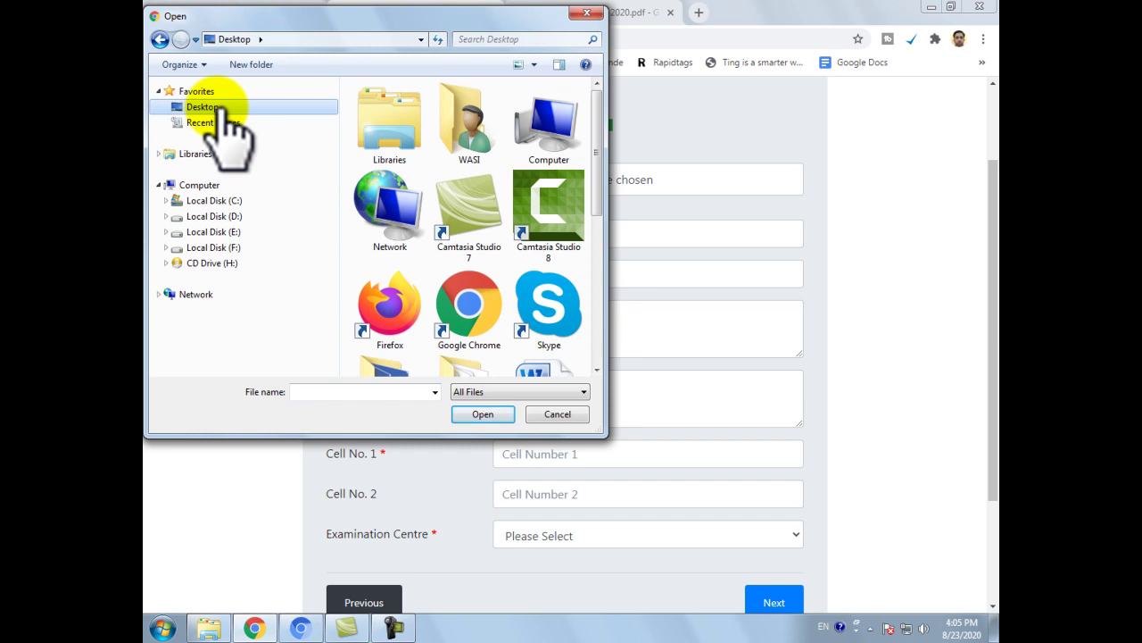
drag(600, 178, 605, 259)
click(572, 268)
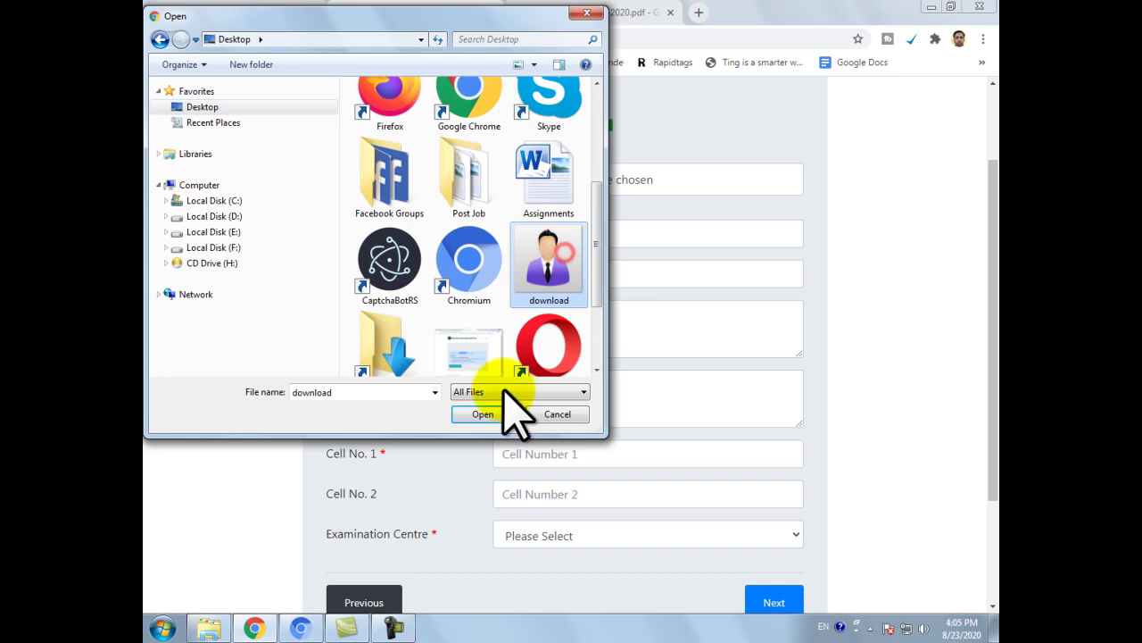
click(466, 417)
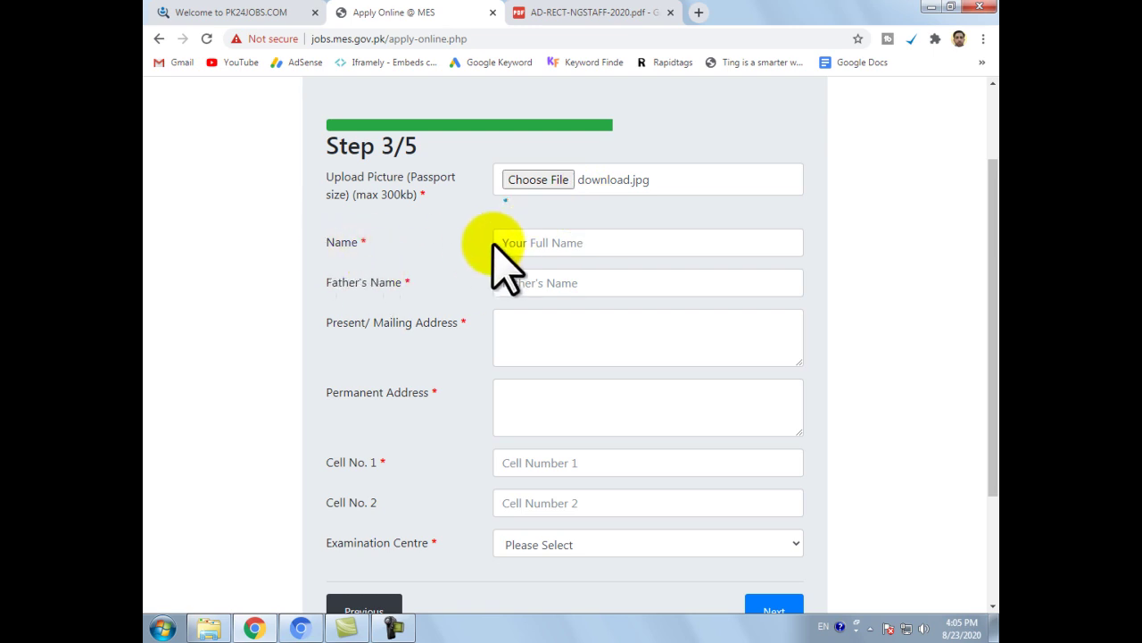
Enter the applicant's name and the father's name
click(534, 242)
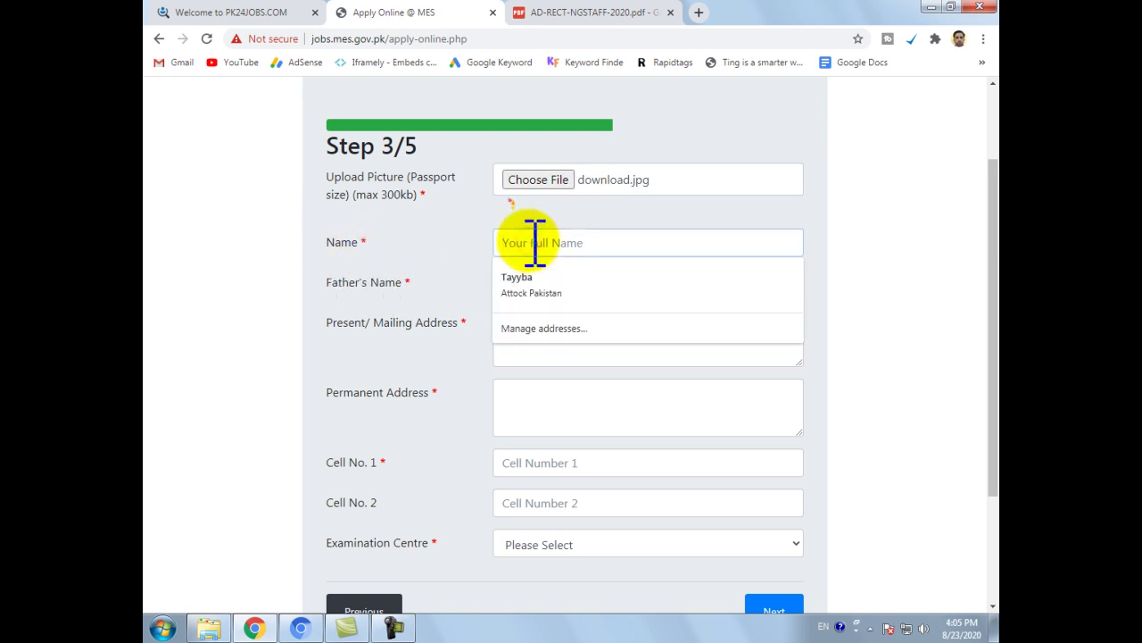
text(Ai)
key(Tab)
text(Kha)
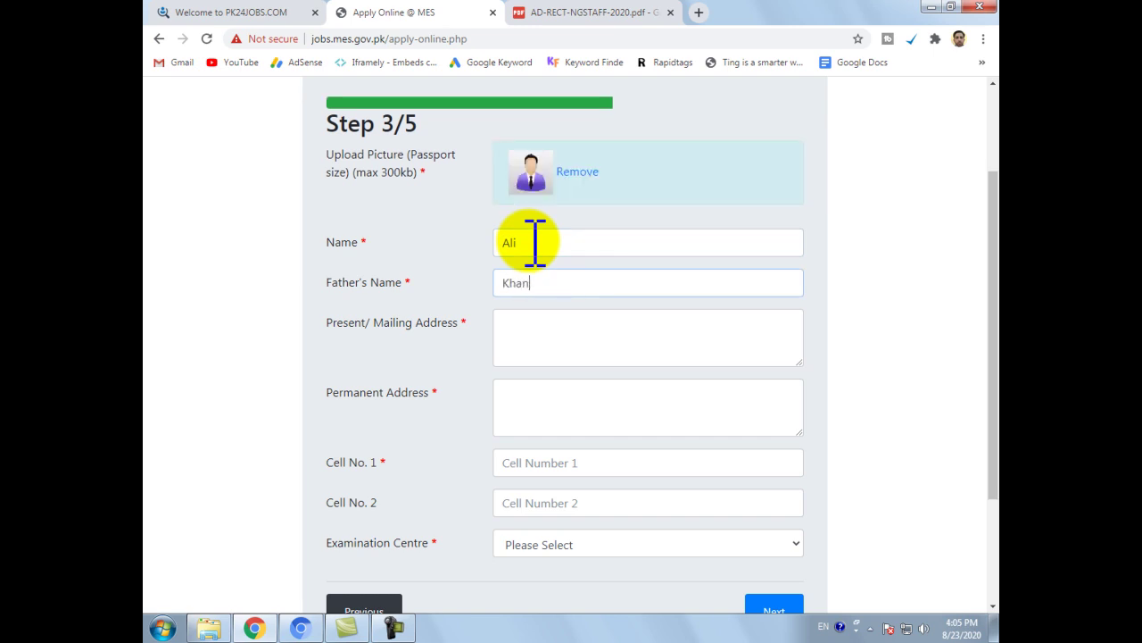
Enter the applicant's present mailing address and copy it into the permanent address
click(542, 340)
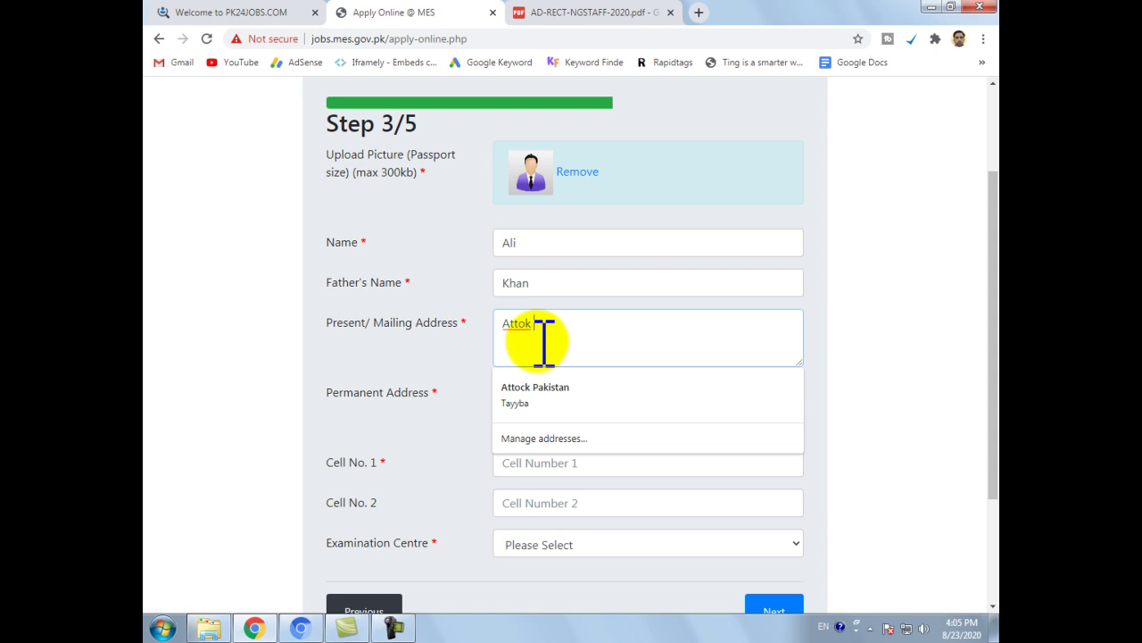
text(Attock Pakistan)
key(Tab)
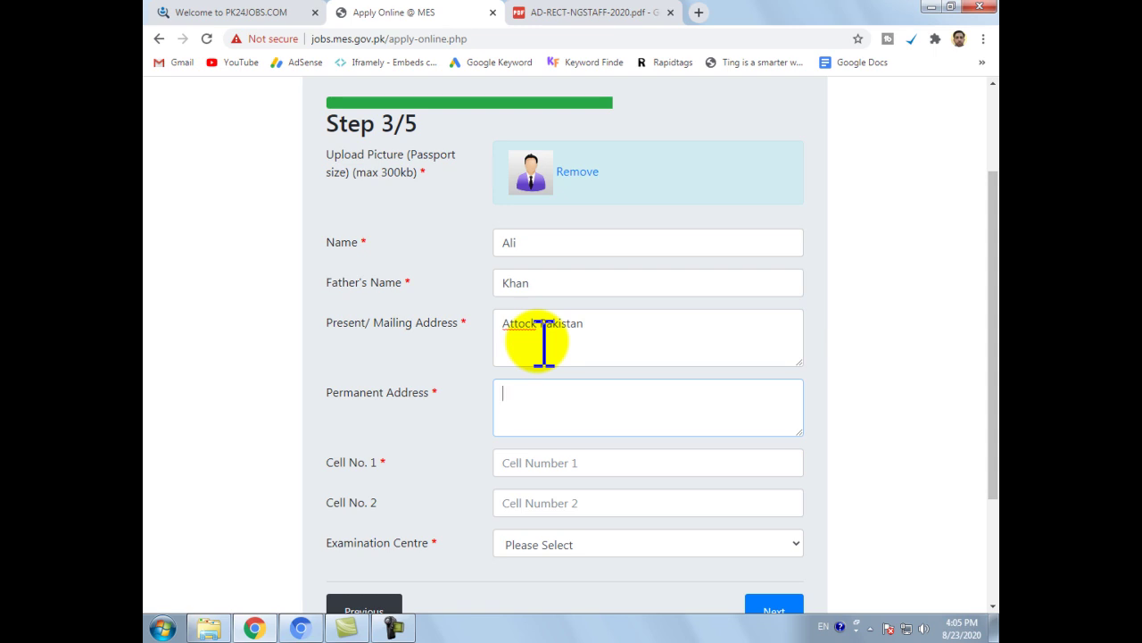
click(542, 343)
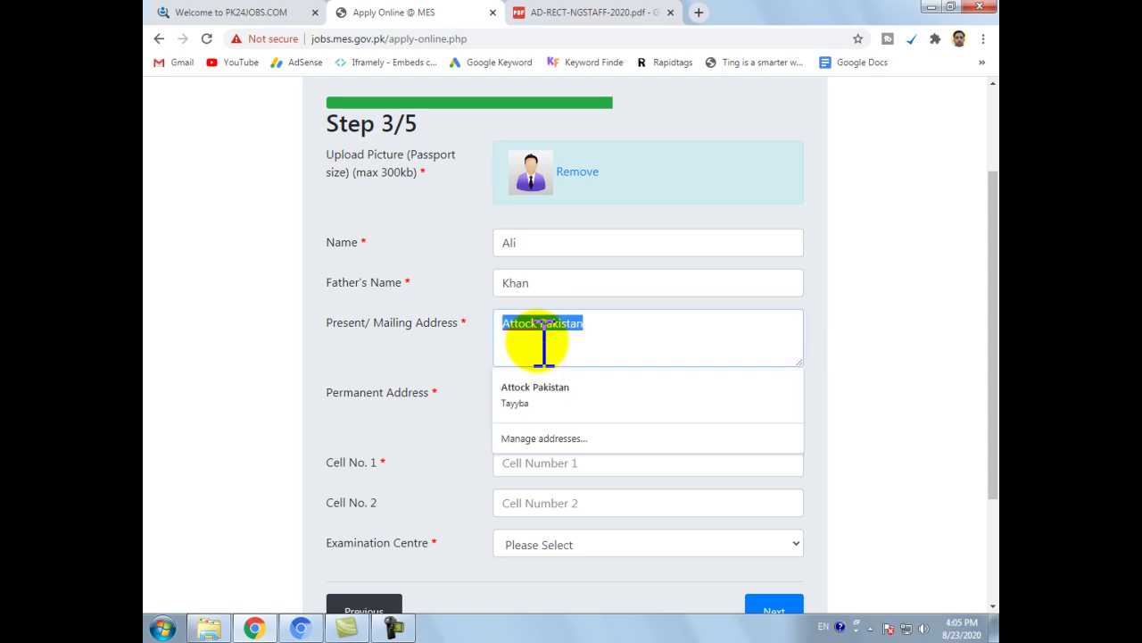
click(491, 400)
click(597, 414)
Enter the applicant's phone number as Cell No. 1
click(589, 442)
click(445, 457)
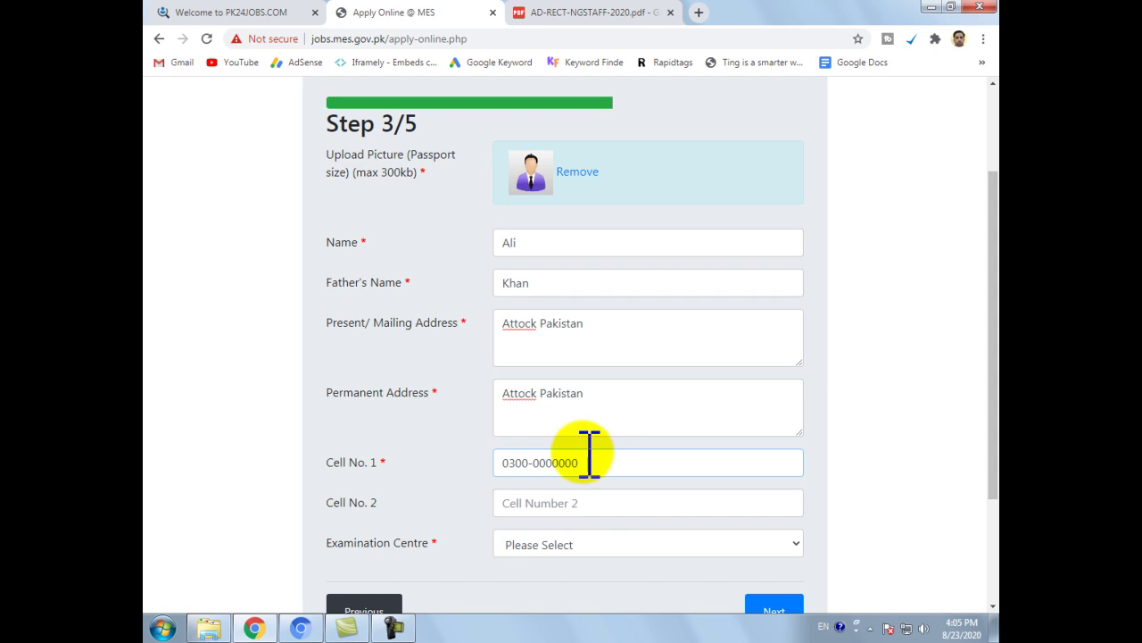
scroll(589, 451, down, 3)
drag(324, 353, 364, 354)
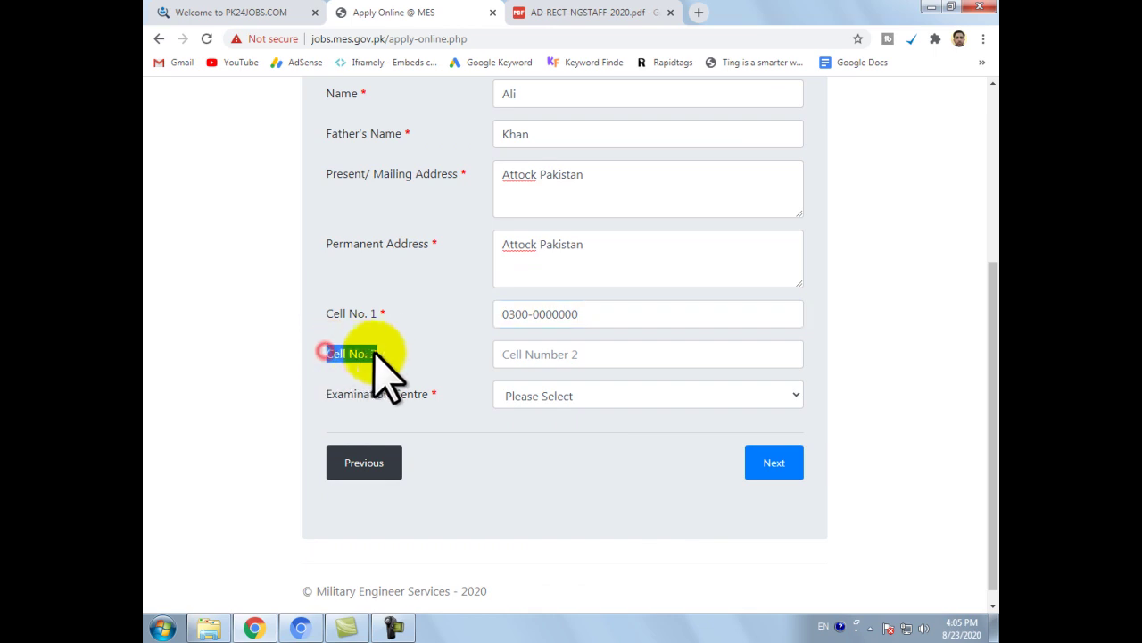
click(406, 353)
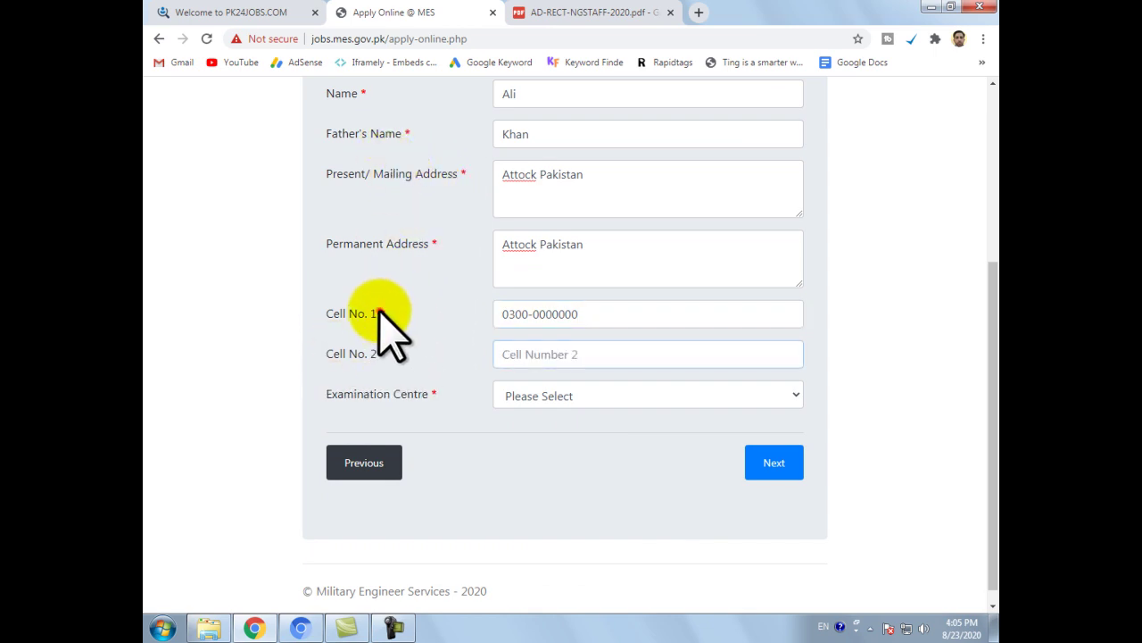
triple_click(382, 314)
click(382, 315)
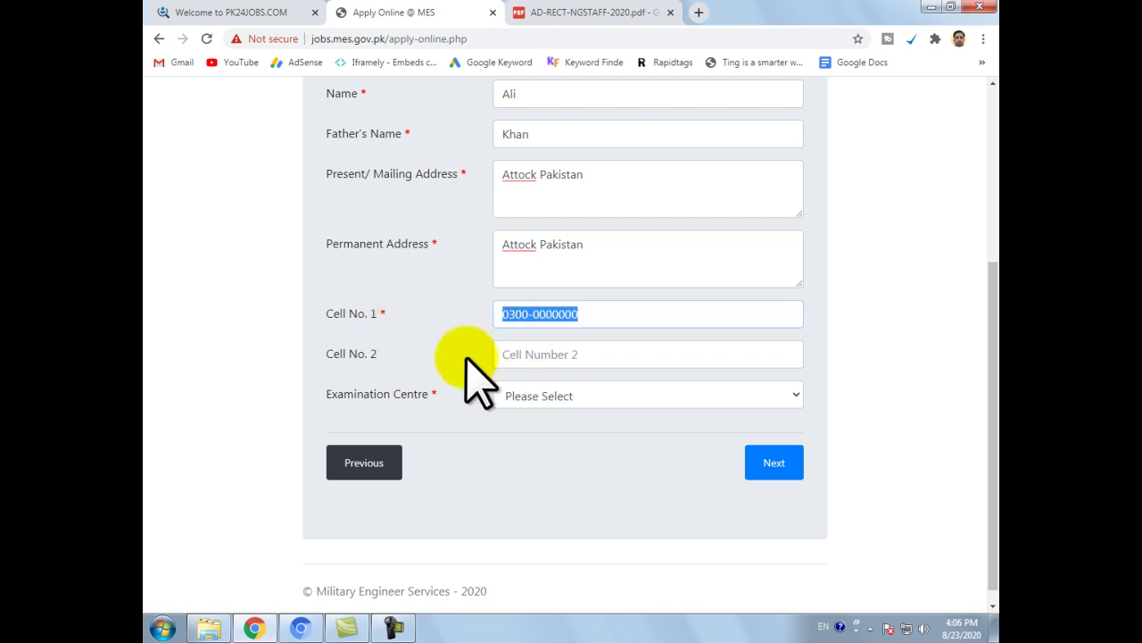
click(411, 356)
drag(326, 394, 433, 393)
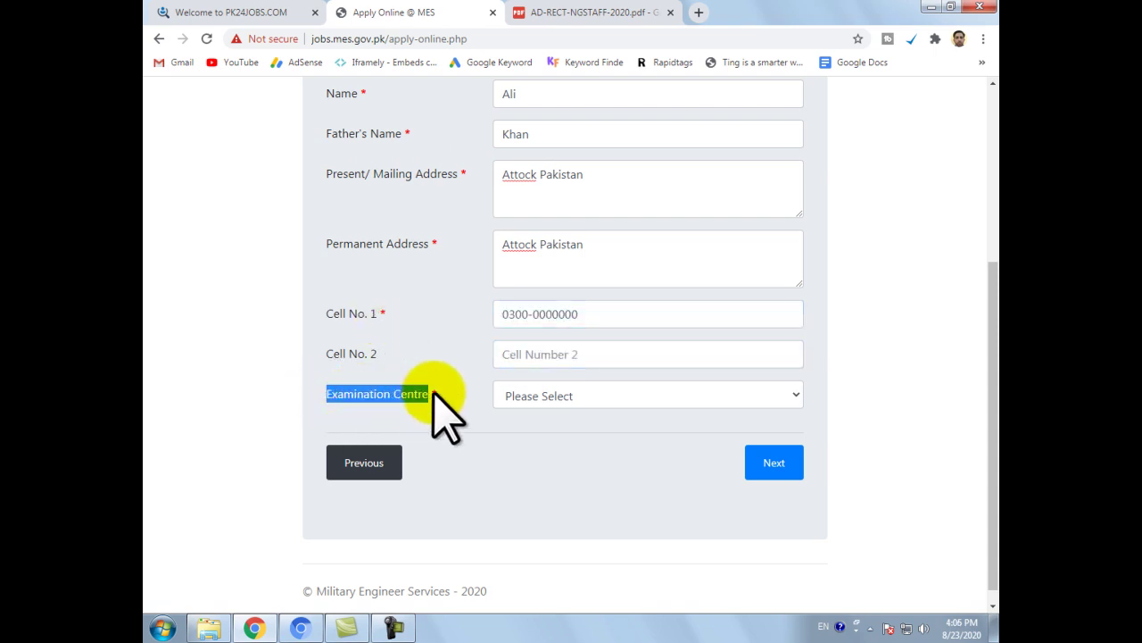
Choose Rawalpindi as the examination centre and continue to step 4 of the application
scroll(434, 393, up, 2)
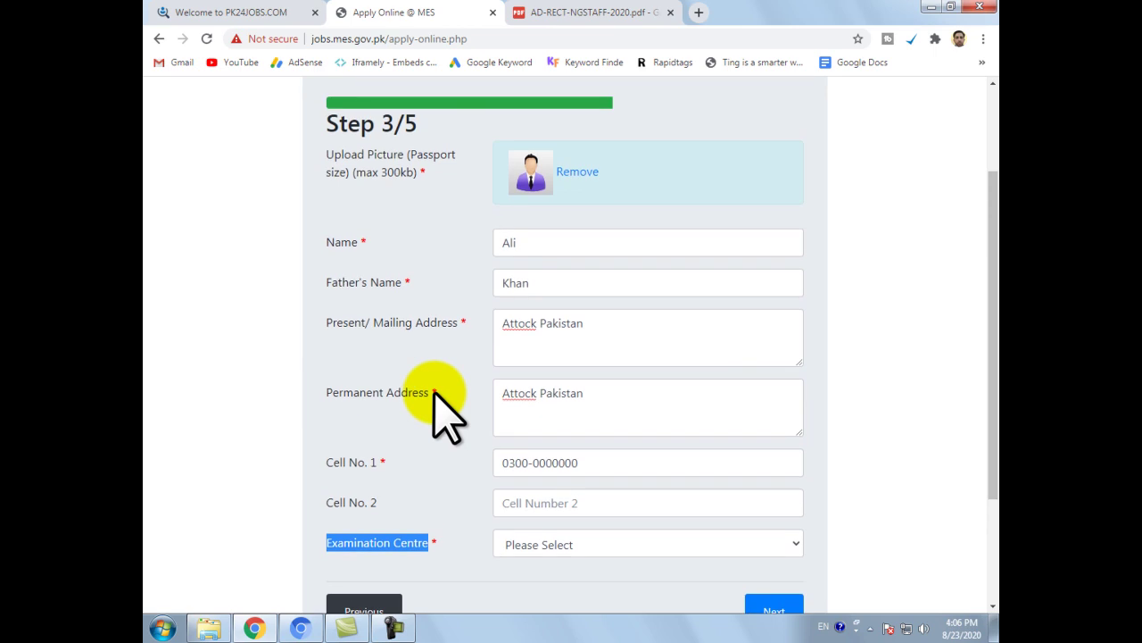
click(549, 545)
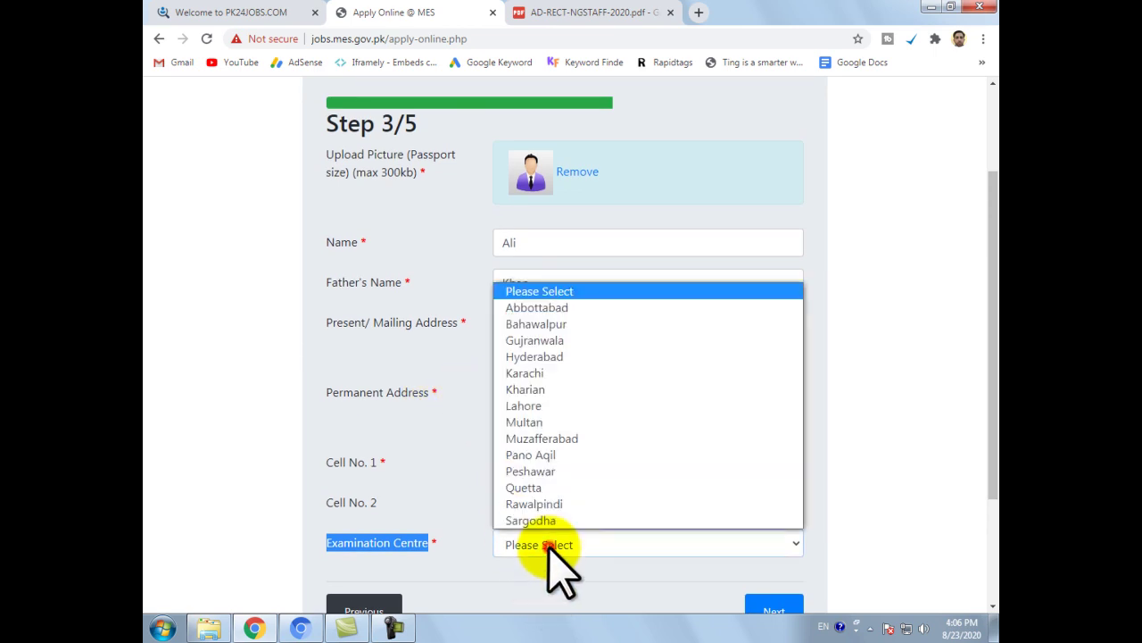
click(562, 503)
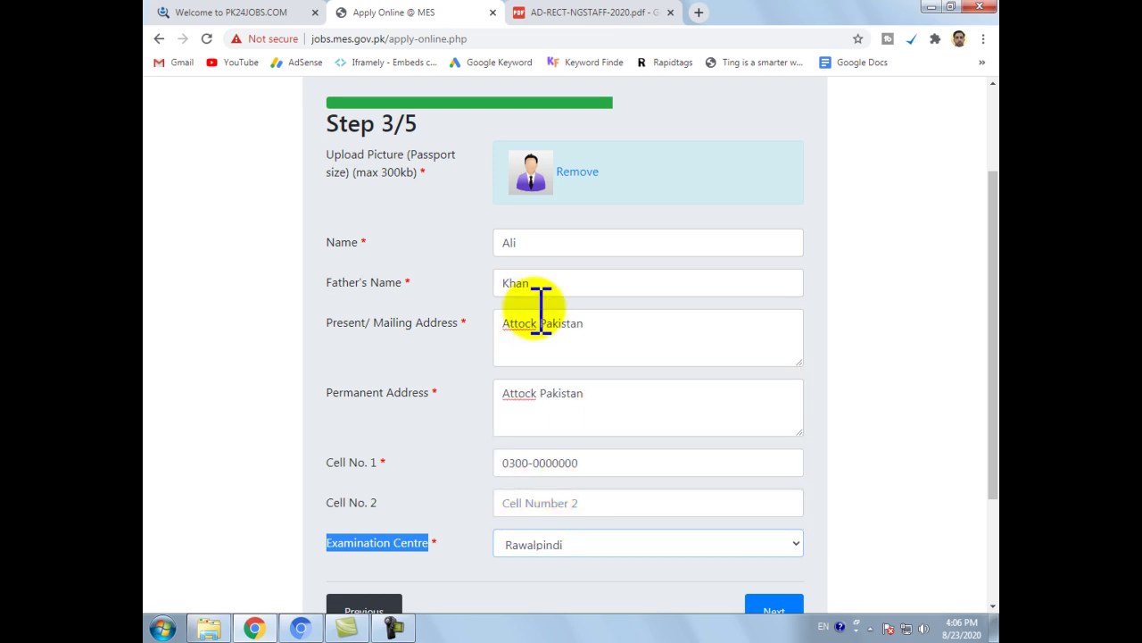
scroll(765, 473, down, 1)
click(791, 538)
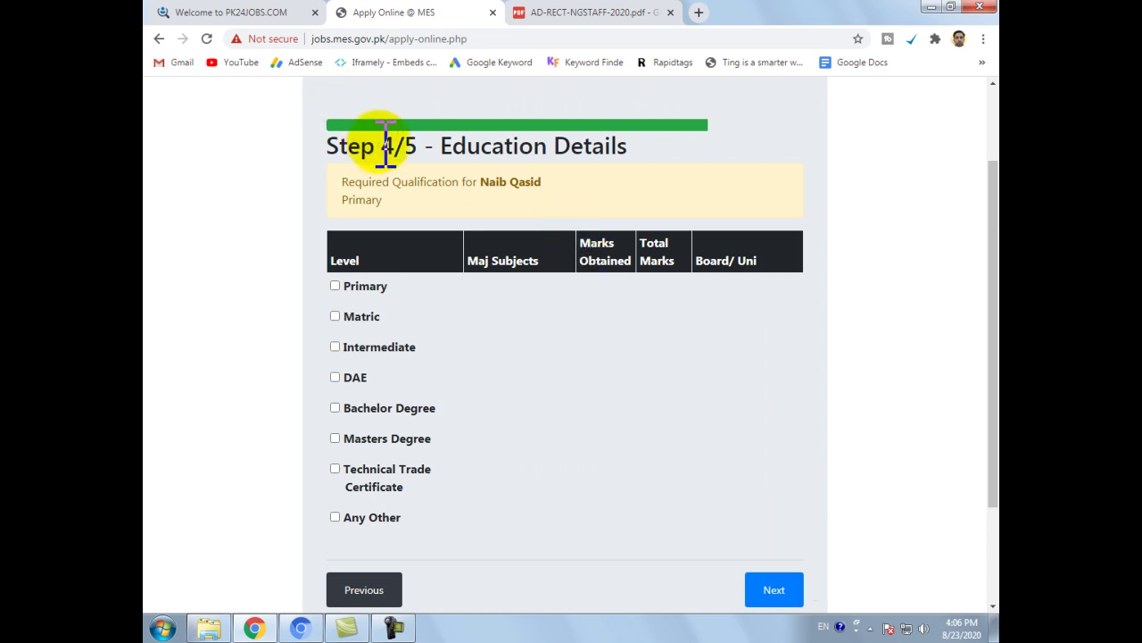
Read the qualification required for Naib Qasid and tick Primary as the education level
drag(382, 146, 397, 143)
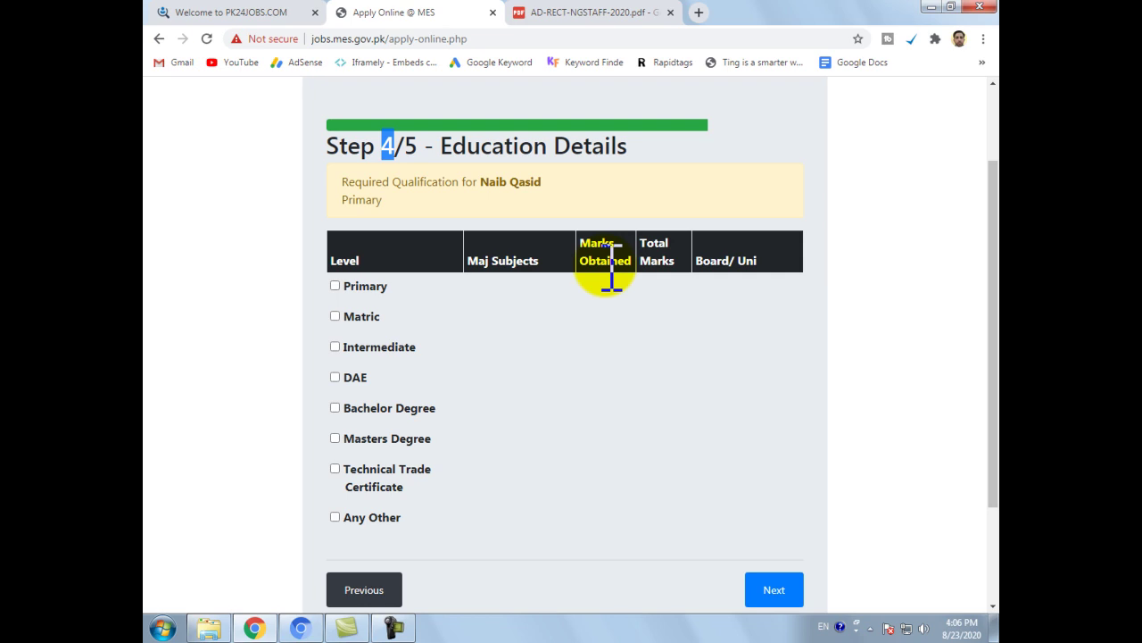
drag(343, 181, 437, 219)
click(426, 207)
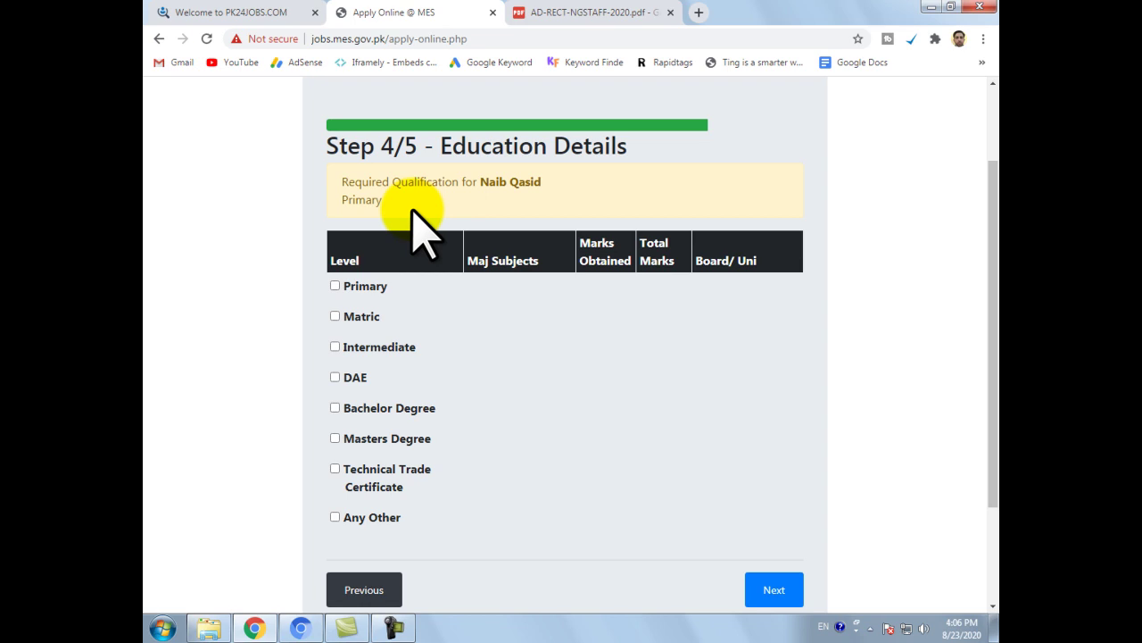
click(334, 285)
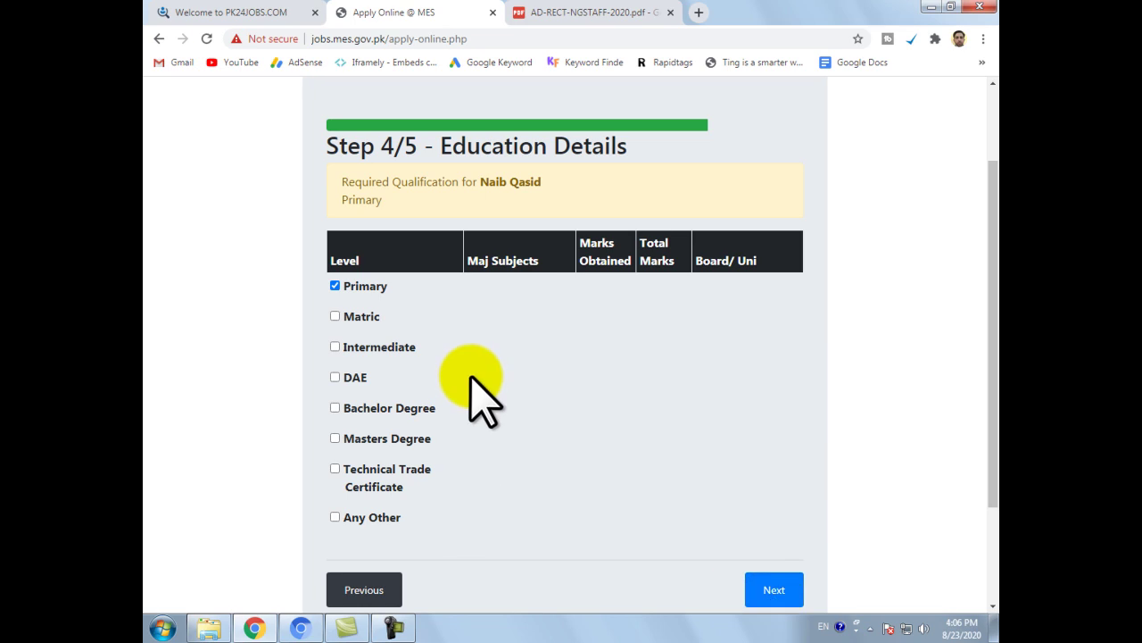
Tick Matric with Arts or Other as major subject, look over its marks and board fields, and untick it again
click(335, 316)
key(Tab)
key(Down)
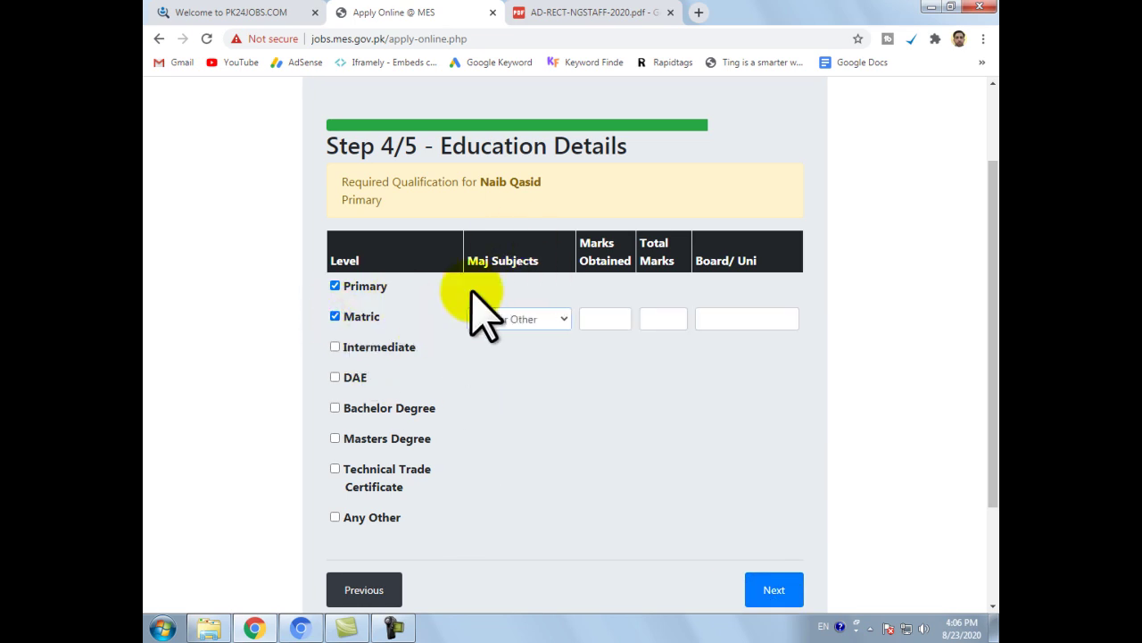
click(534, 319)
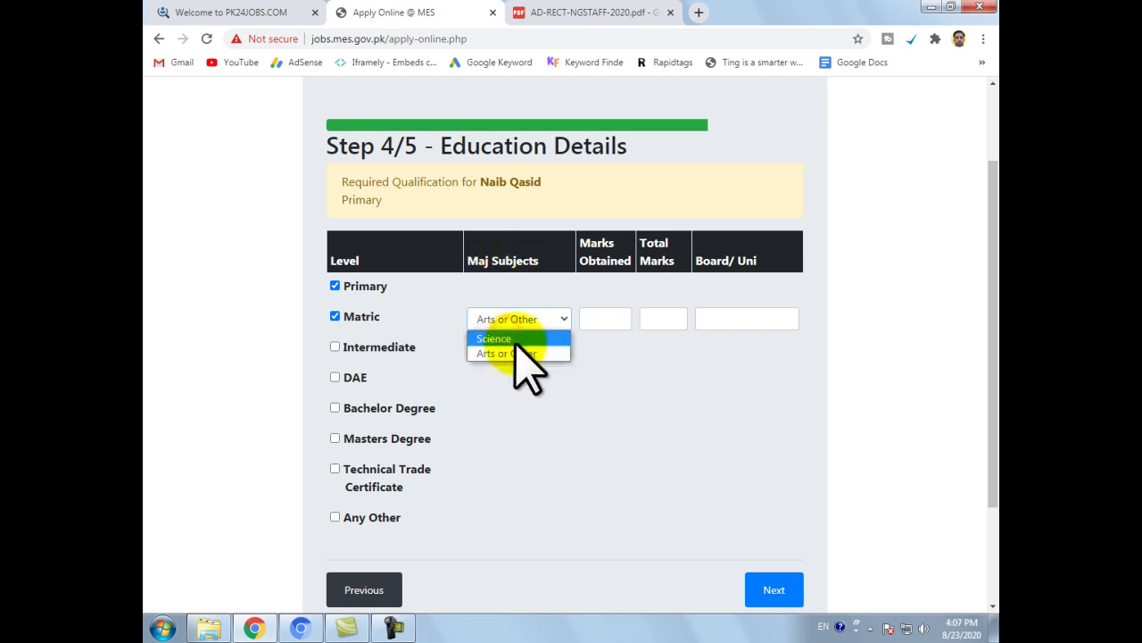
click(578, 286)
click(604, 319)
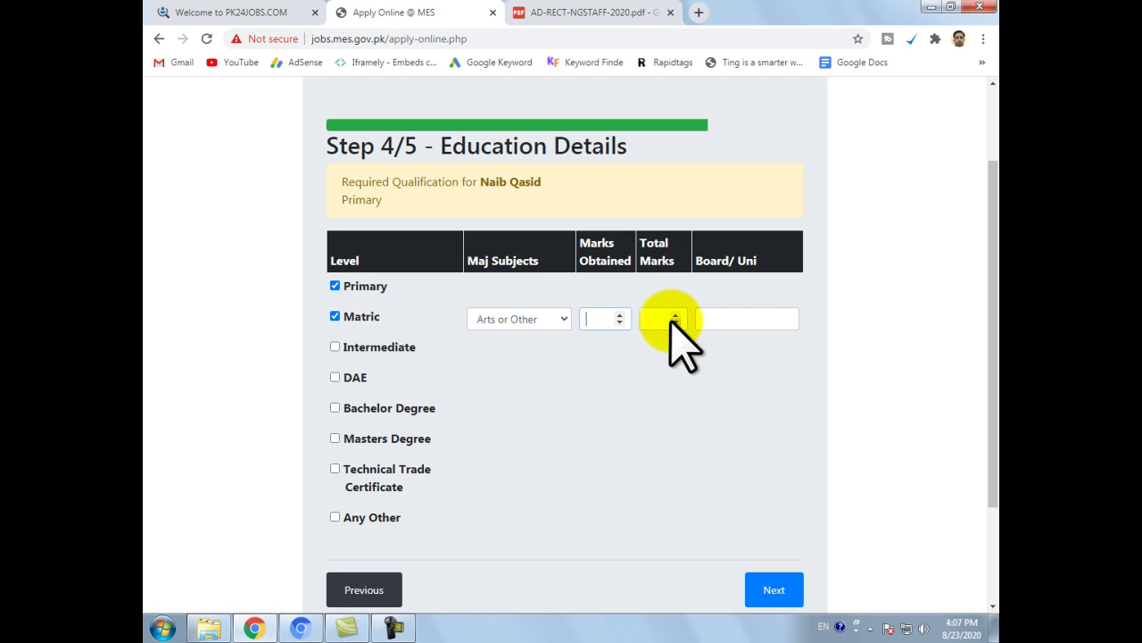
click(740, 321)
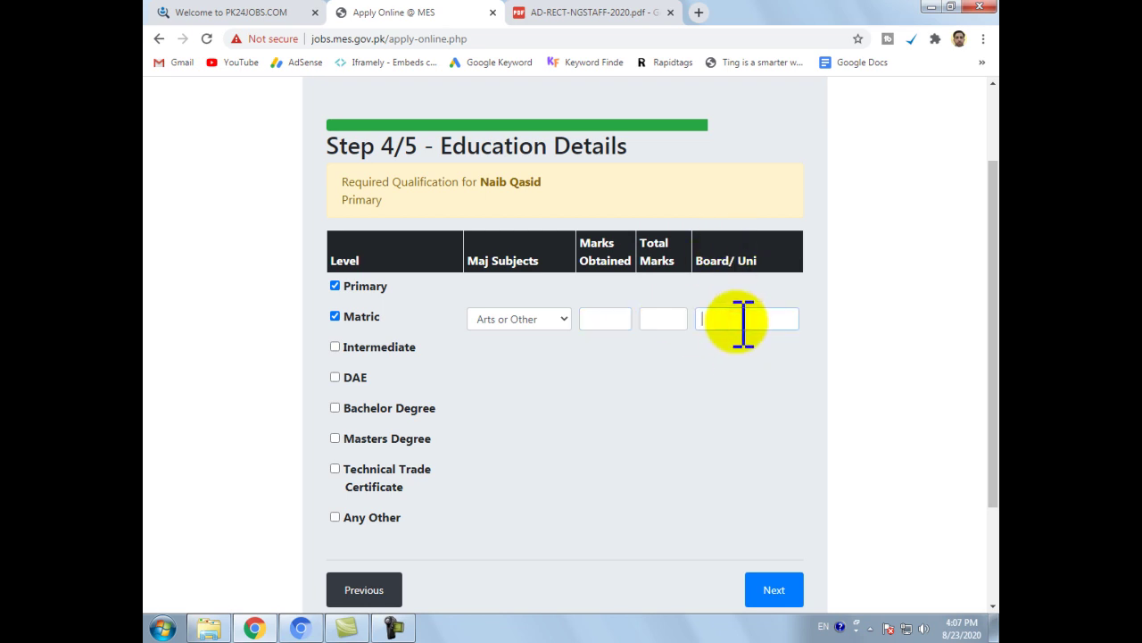
click(335, 317)
Continue to step 5 of the application with Primary as the only ticked education level
click(379, 287)
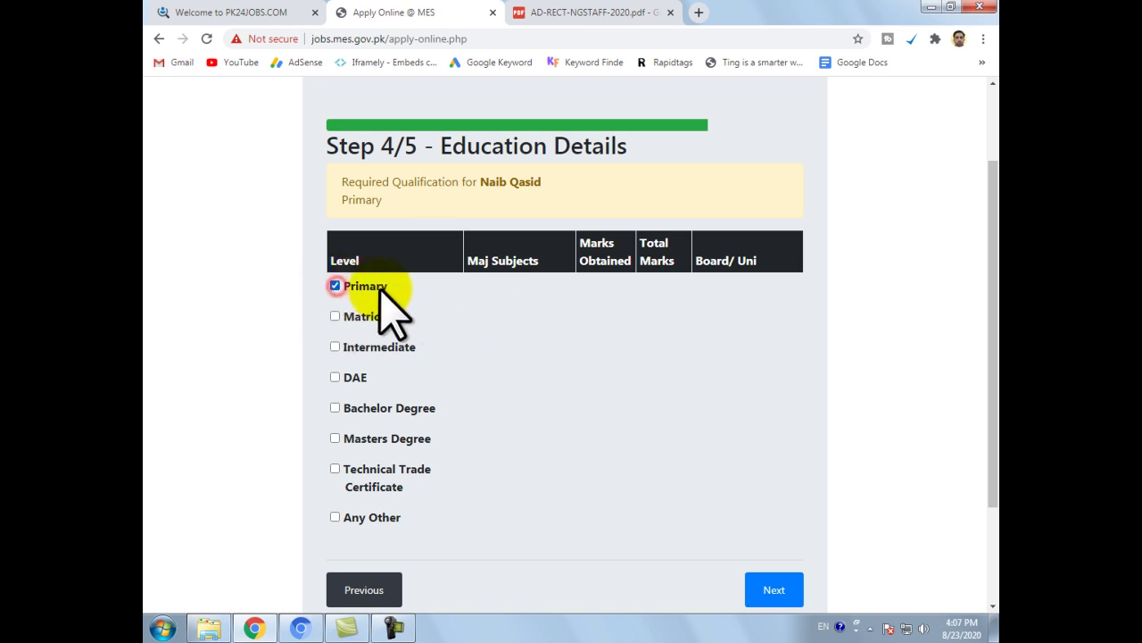
click(774, 590)
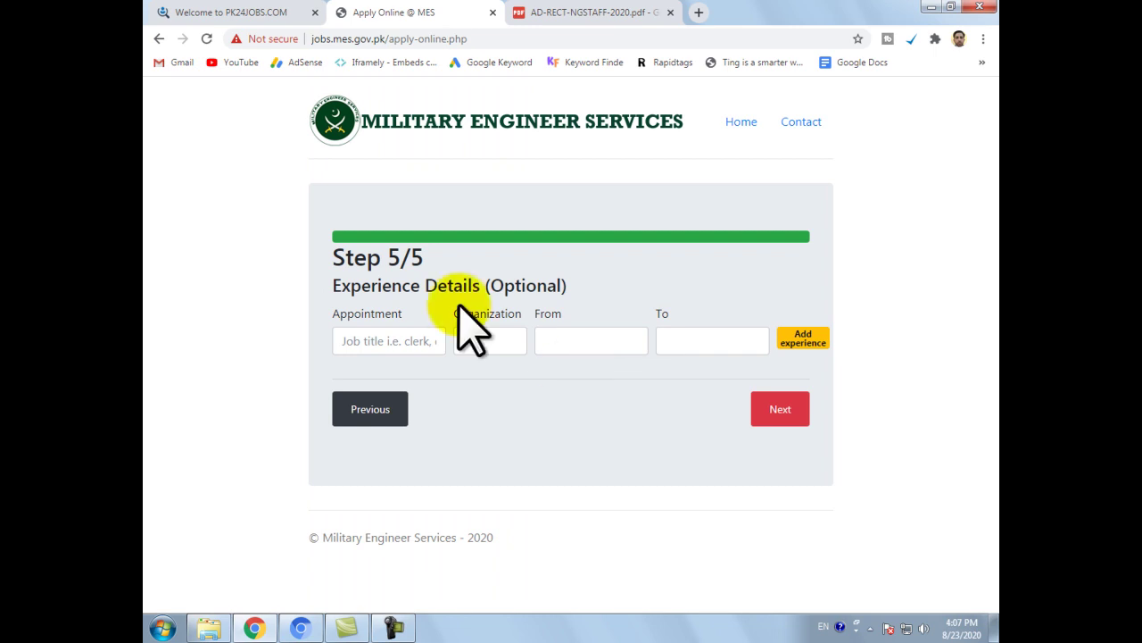
drag(340, 258, 414, 259)
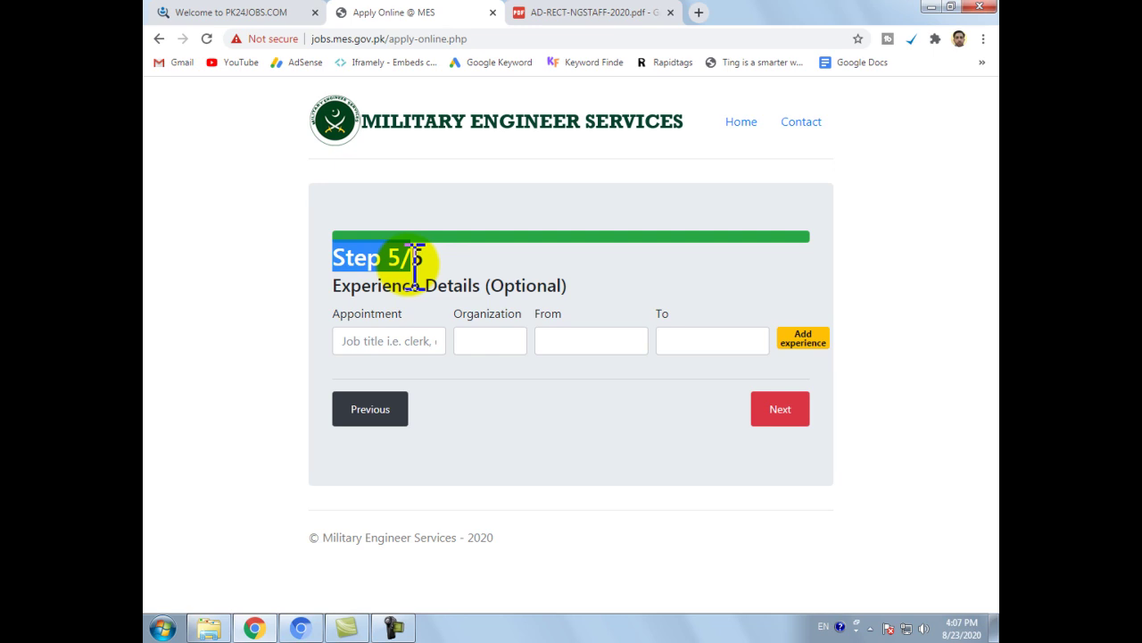
Fill in the experience details with Naib Qasid as the appointment and School as the organization
click(379, 345)
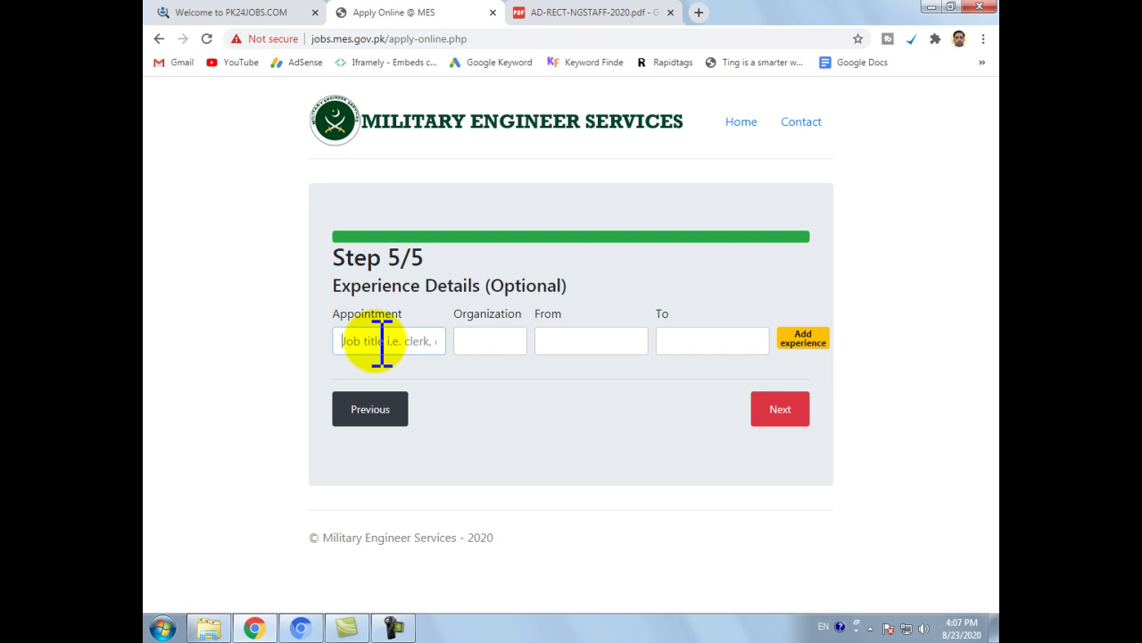
text(na)
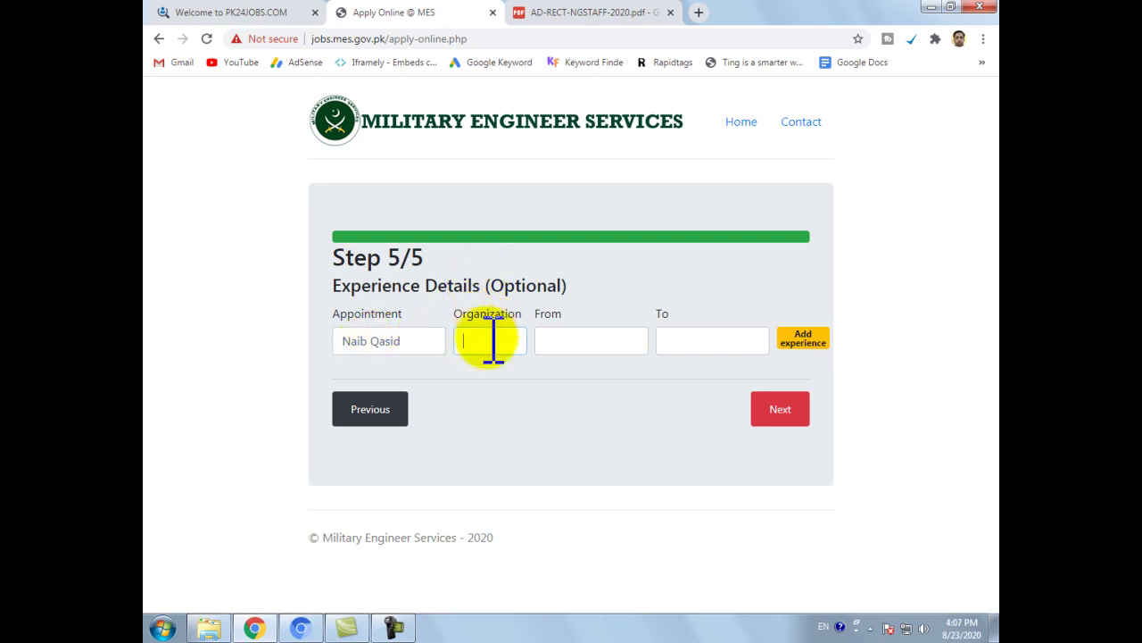
text(hool)
key(Tab)
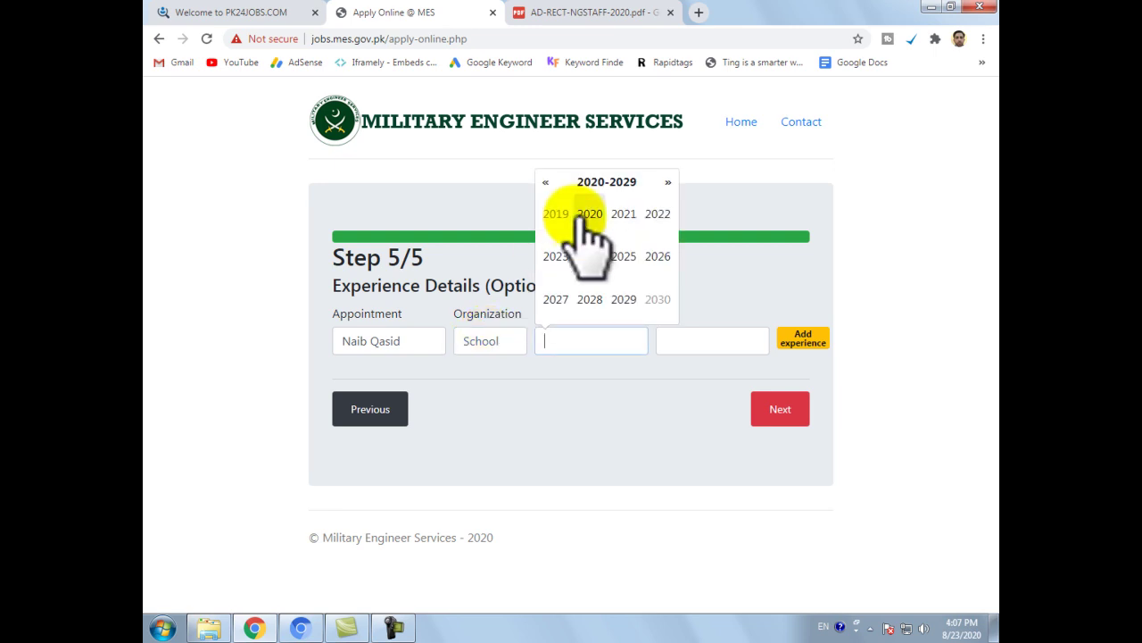
Set the experience start date to 21/06/2016, leave the end date blank, and add the experience entry
click(546, 181)
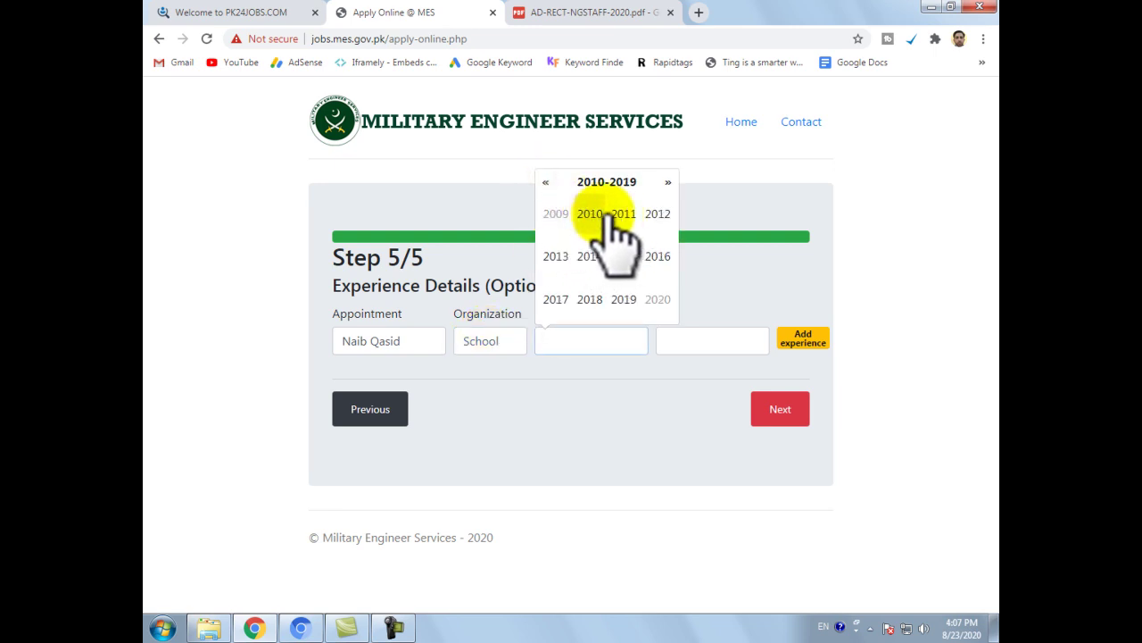
click(658, 257)
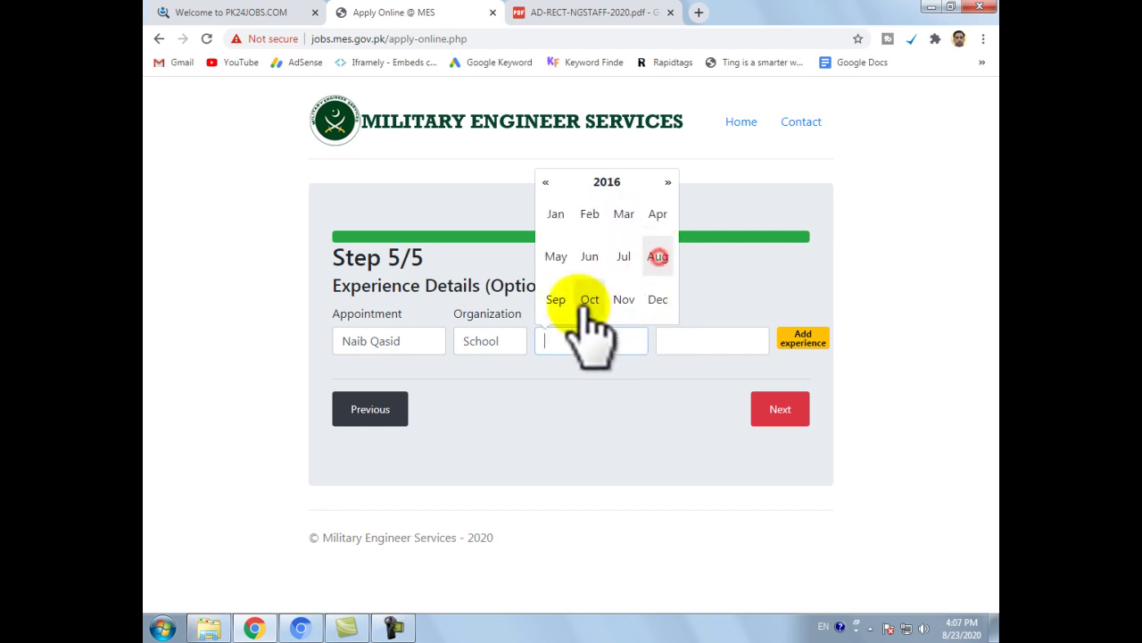
click(591, 256)
click(589, 273)
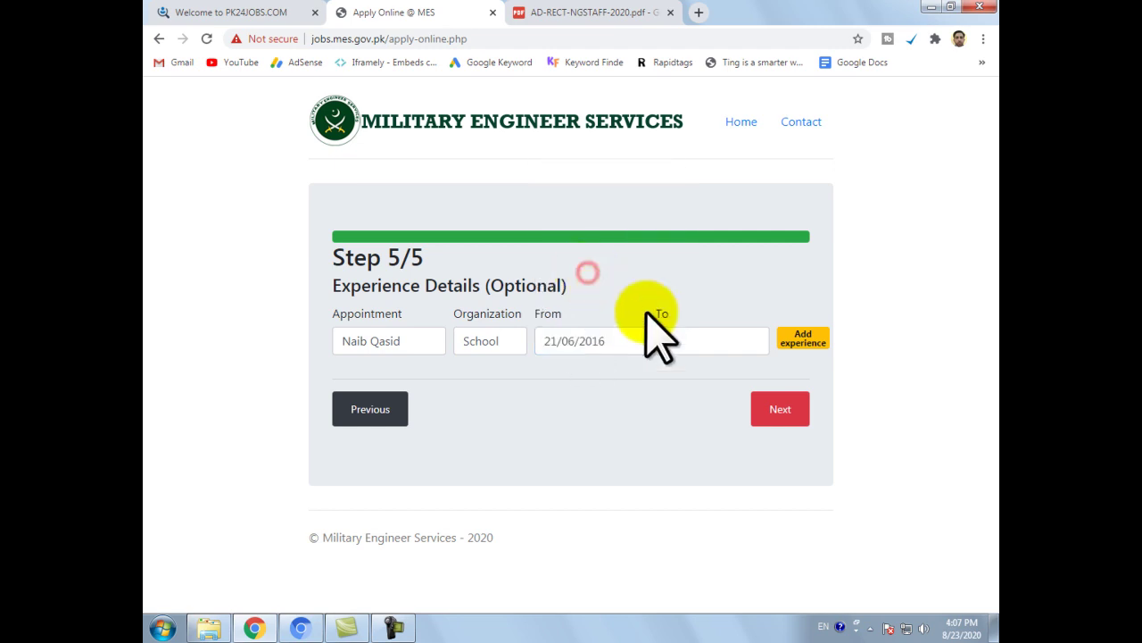
click(803, 339)
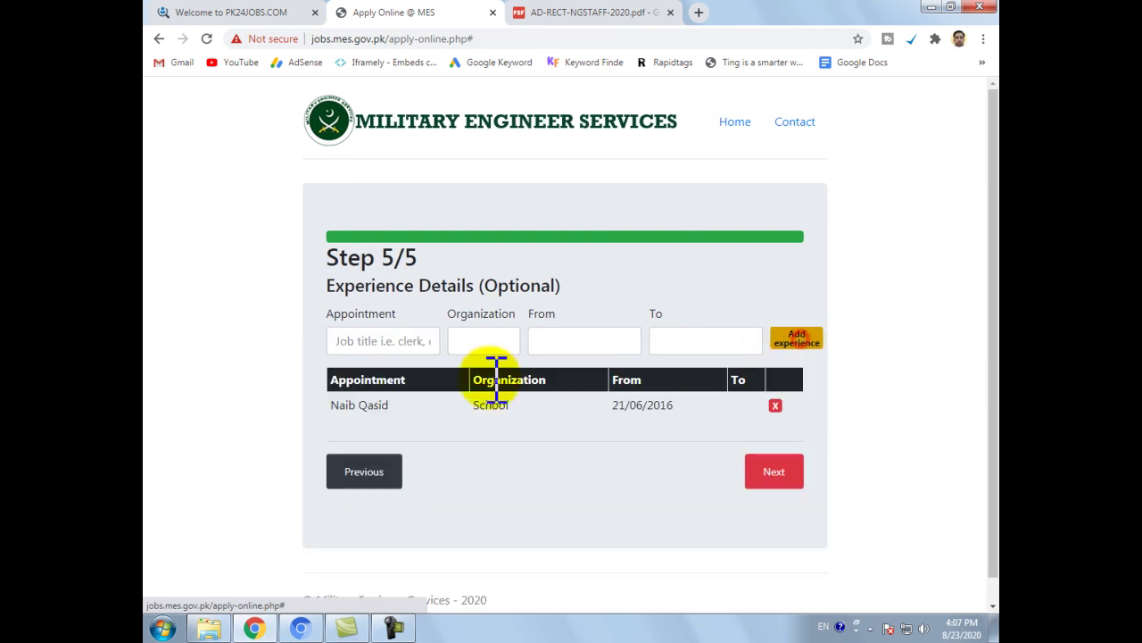
Check the added Naib Qasid experience row and continue to the confirmation page
drag(332, 404, 638, 420)
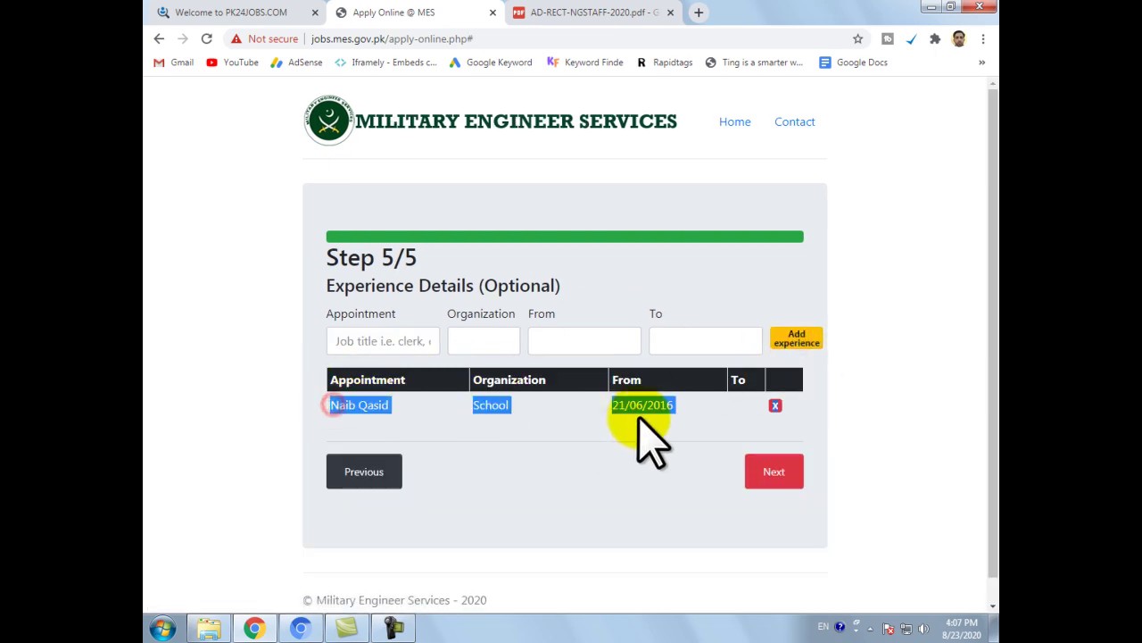
click(701, 408)
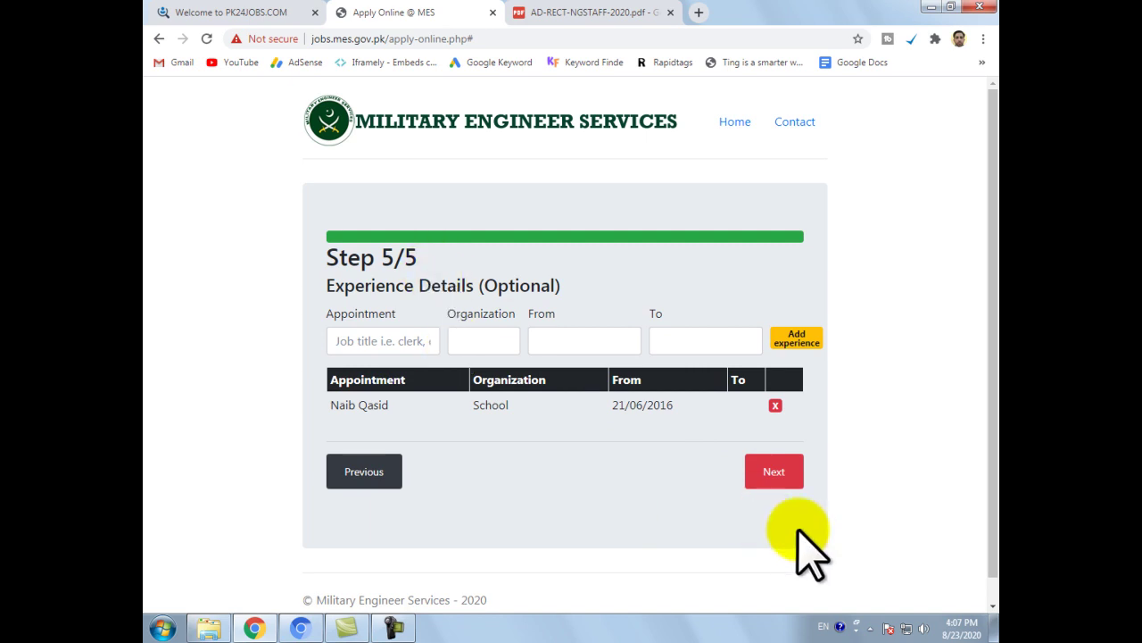
click(774, 475)
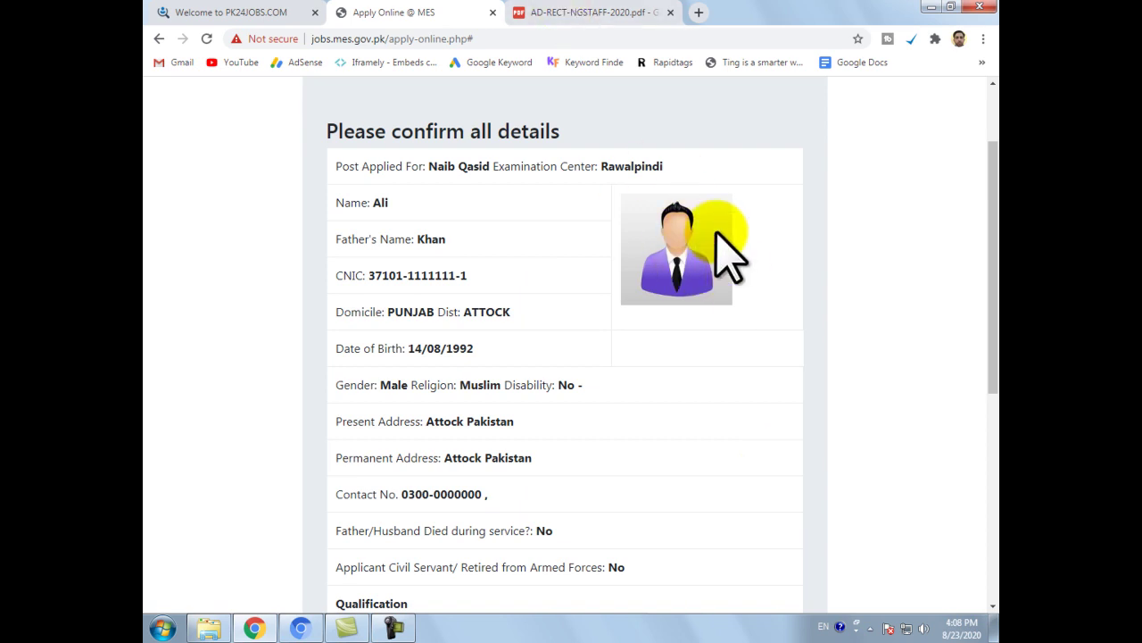
Review all application details on the confirmation page, from the post applied for to the experience table and acknowledgement
drag(319, 132, 556, 140)
scroll(535, 275, down, 1)
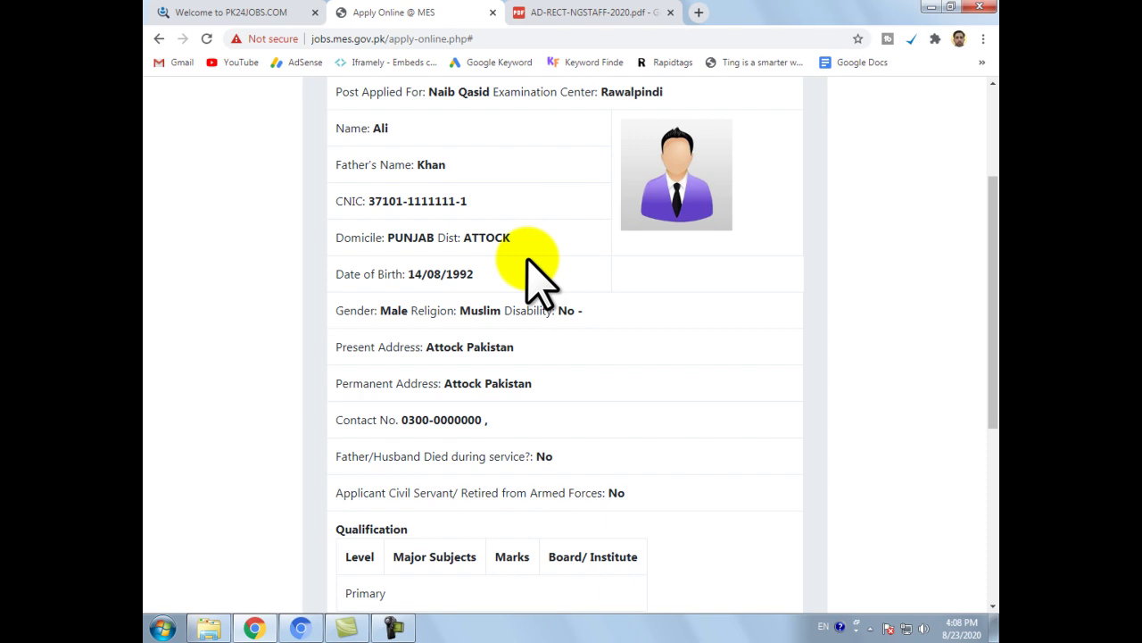
scroll(536, 277, down, 2)
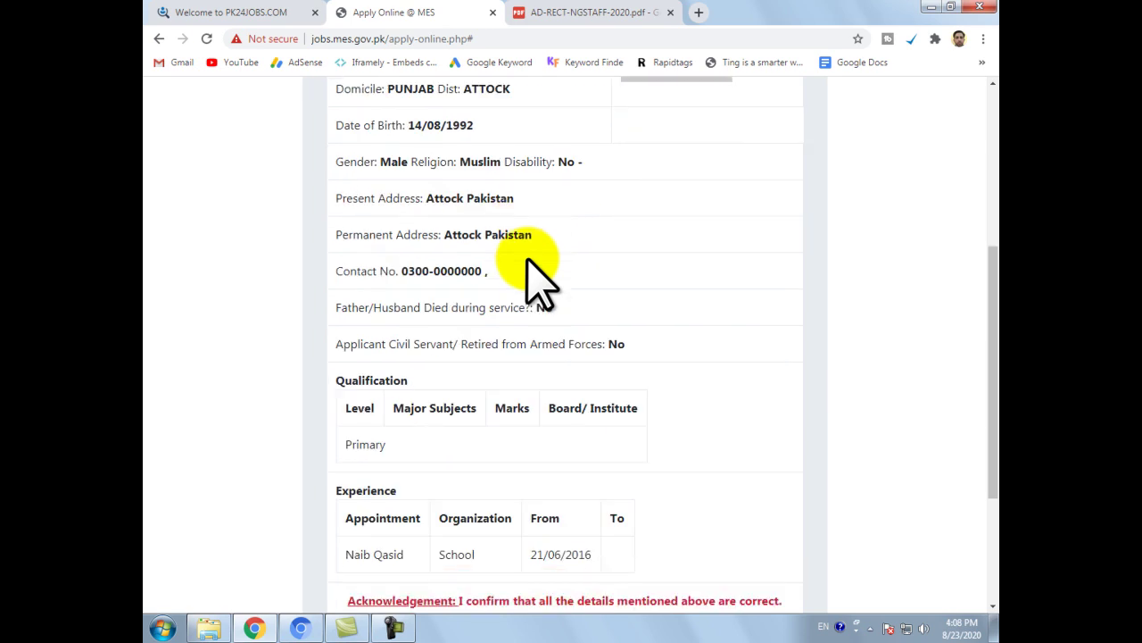
scroll(534, 268, down, 2)
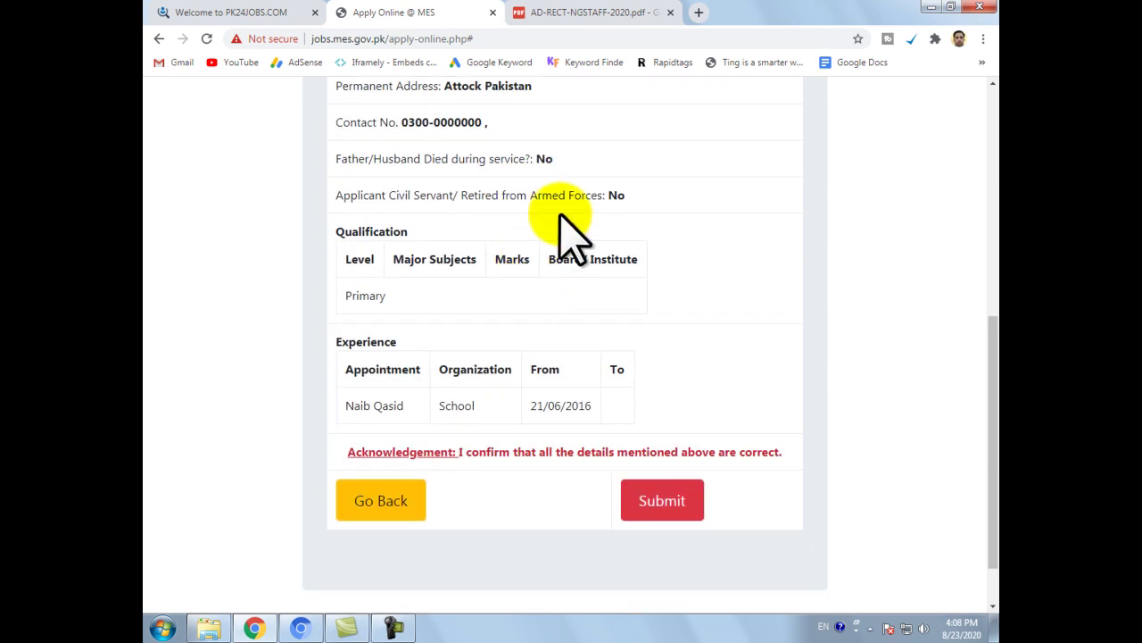
scroll(500, 294, up, 4)
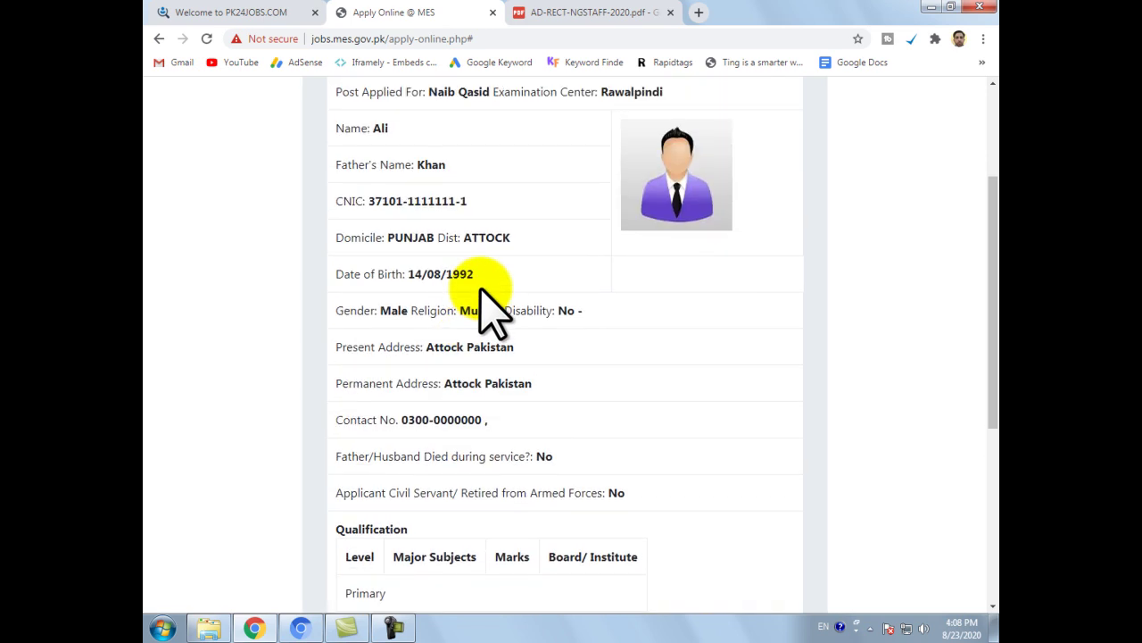
scroll(482, 291, down, 5)
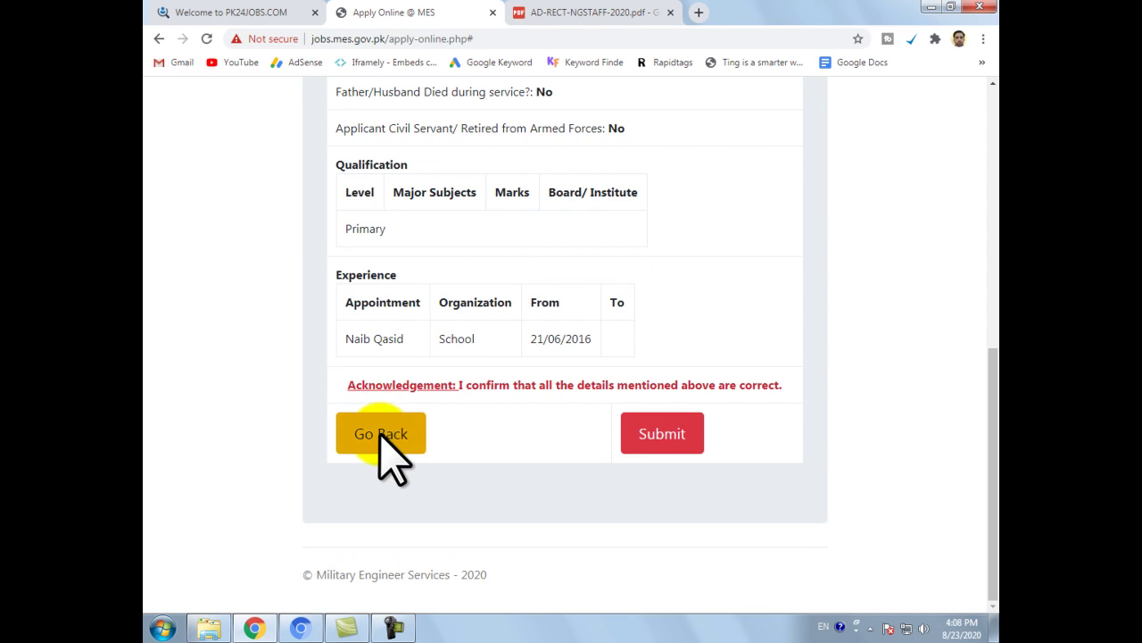
Go back from the confirmation page through steps 5, 4 and 3 to step 2 to check the entries
click(384, 437)
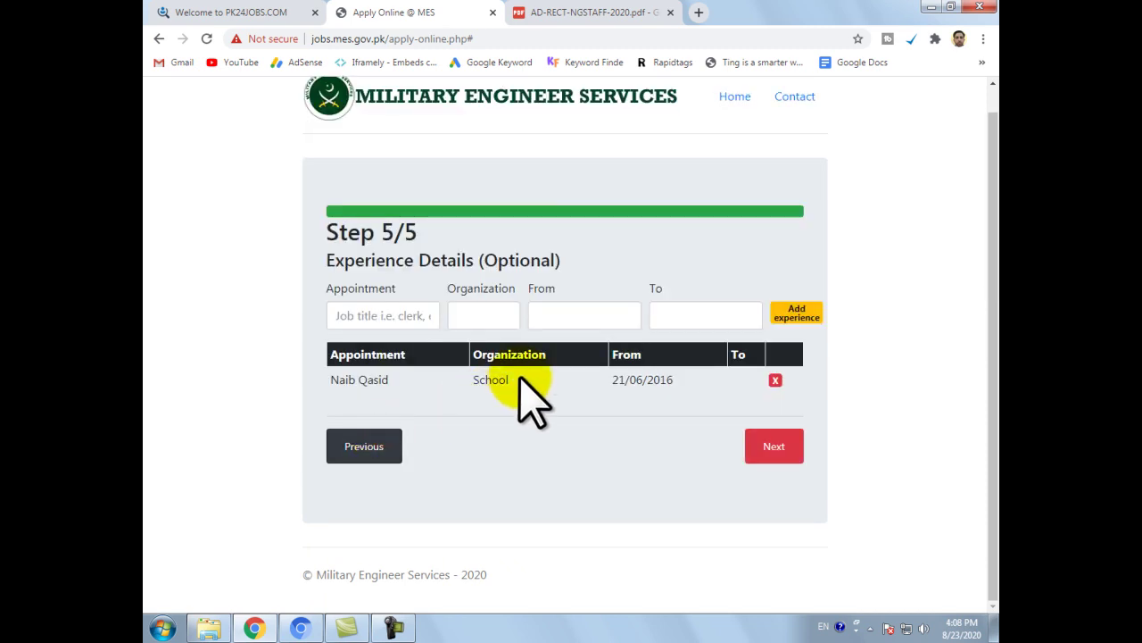
click(375, 453)
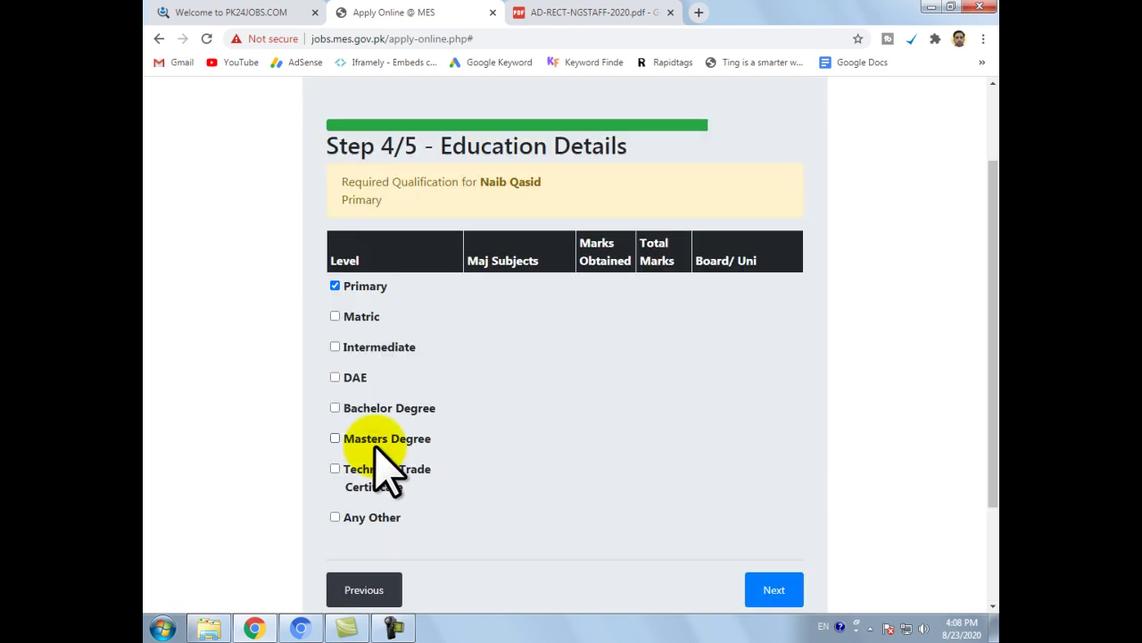
click(365, 587)
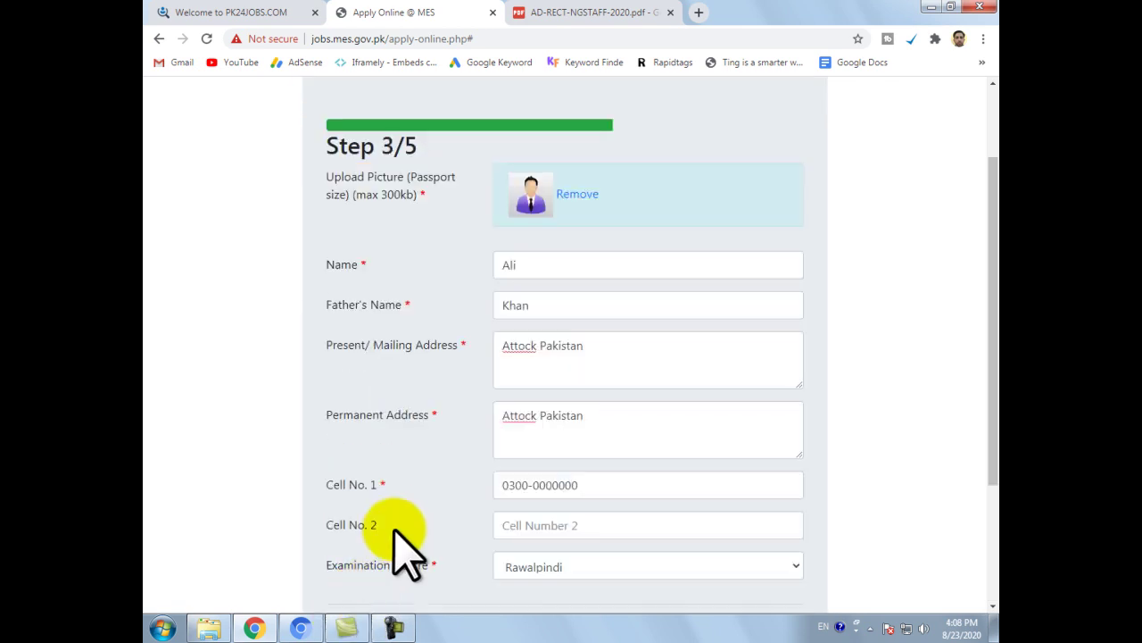
drag(333, 220, 382, 219)
scroll(438, 307, down, 3)
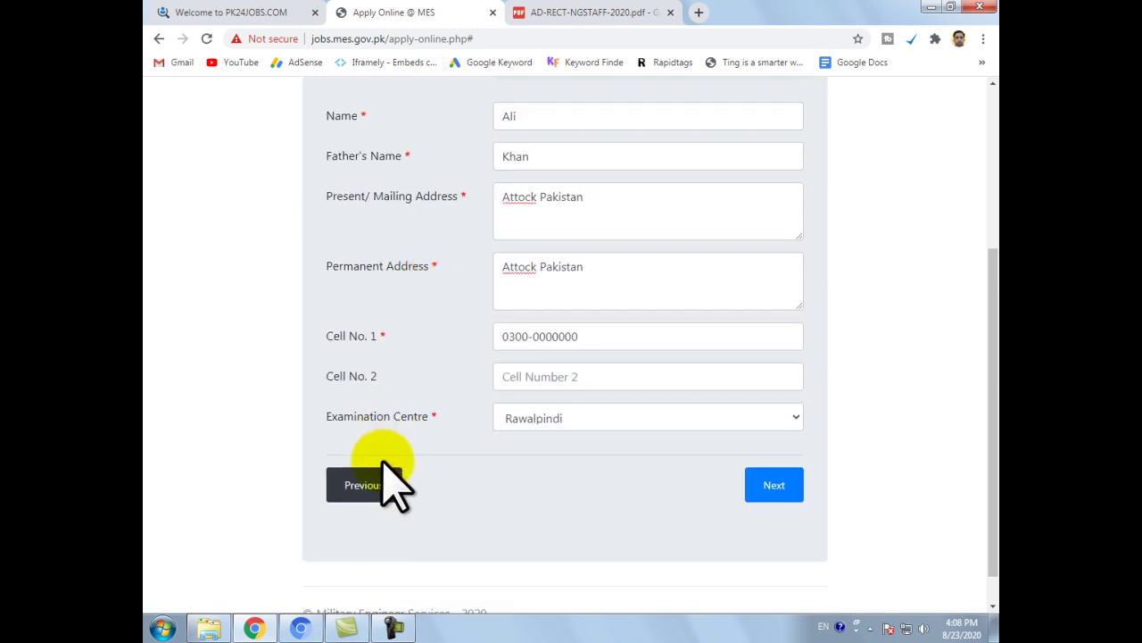
click(383, 483)
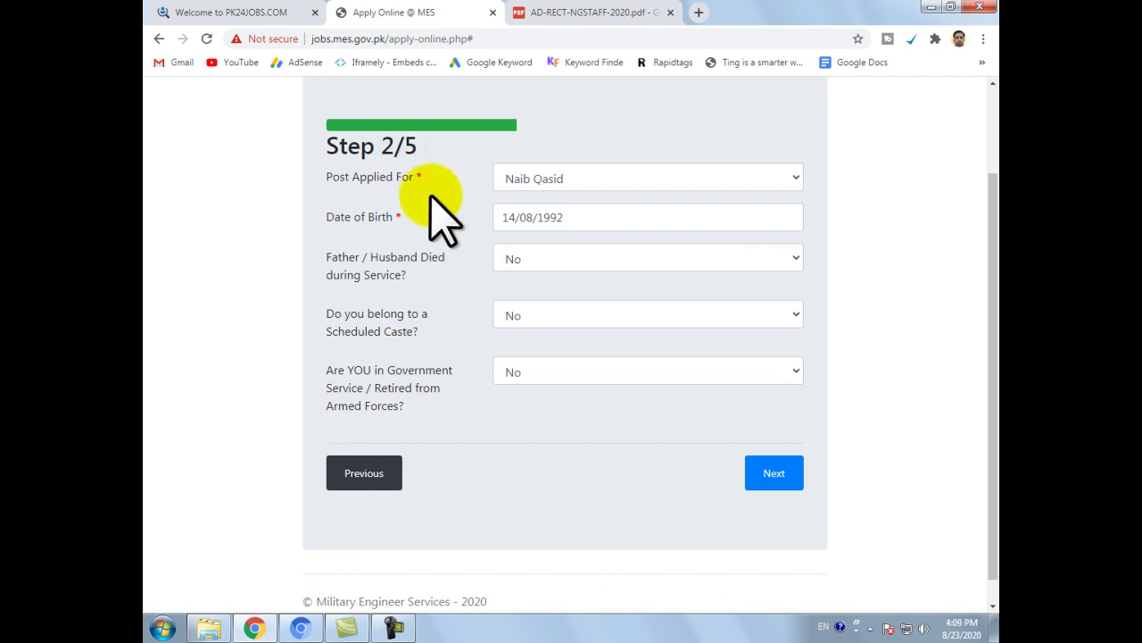
Return through the form steps to the confirmation page without changes and submit the application
click(774, 476)
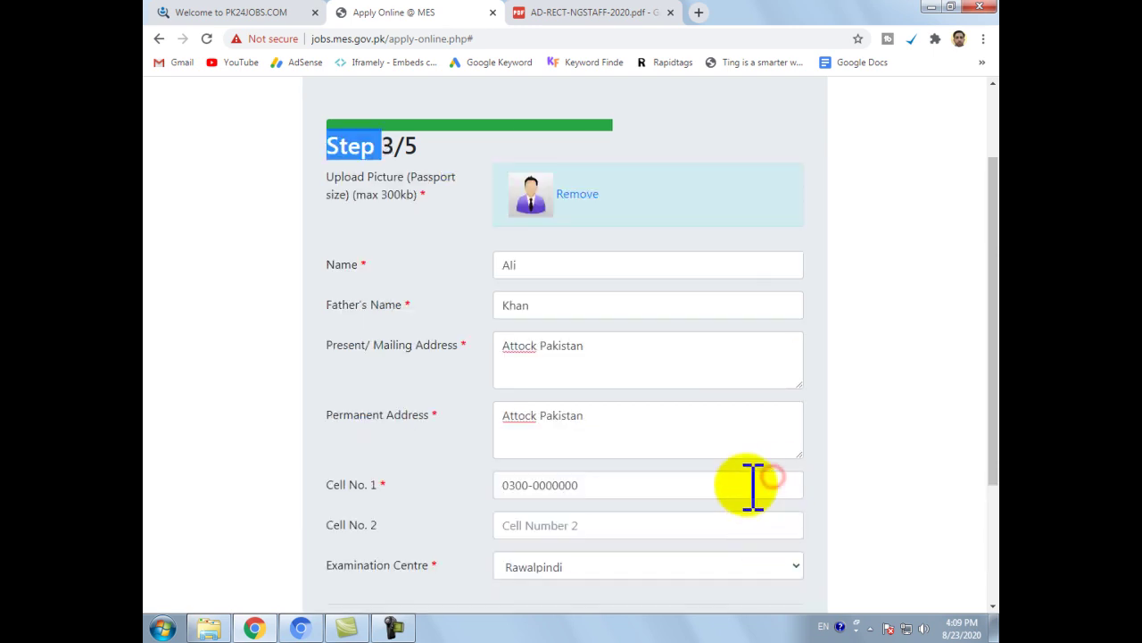
scroll(773, 476, down, 3)
click(773, 446)
scroll(773, 476, down, 2)
click(773, 450)
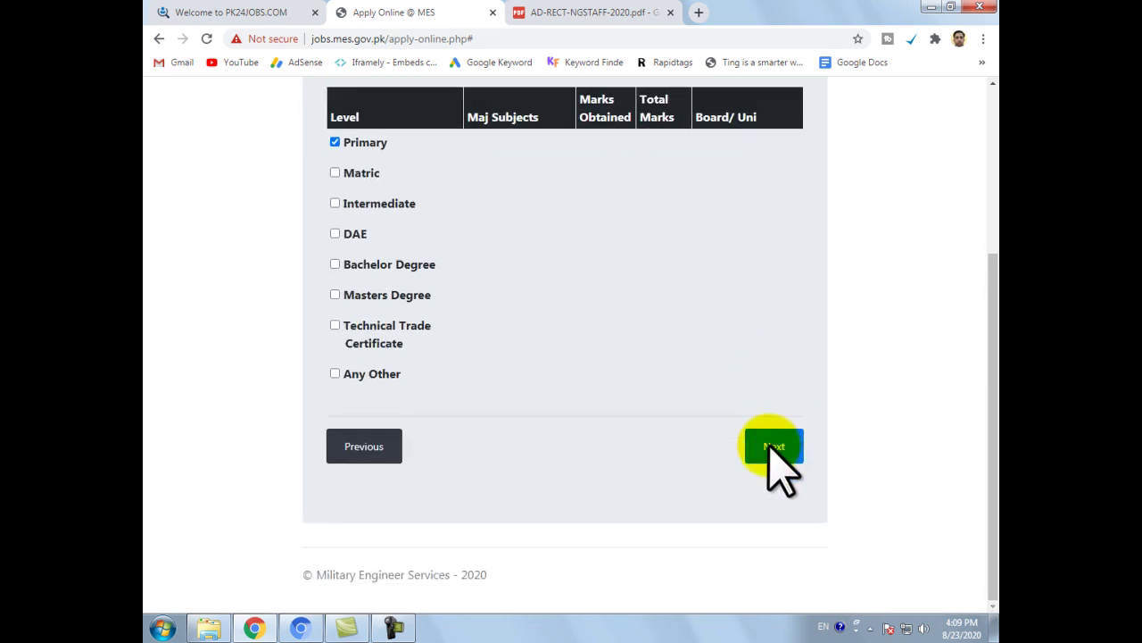
click(778, 457)
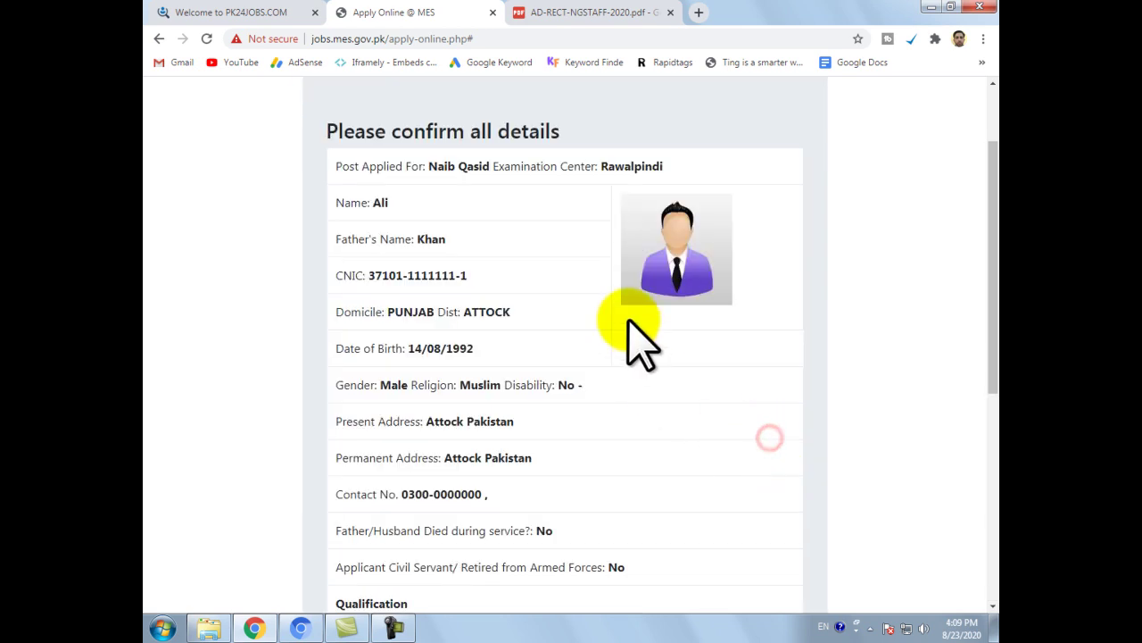
scroll(625, 357, down, 5)
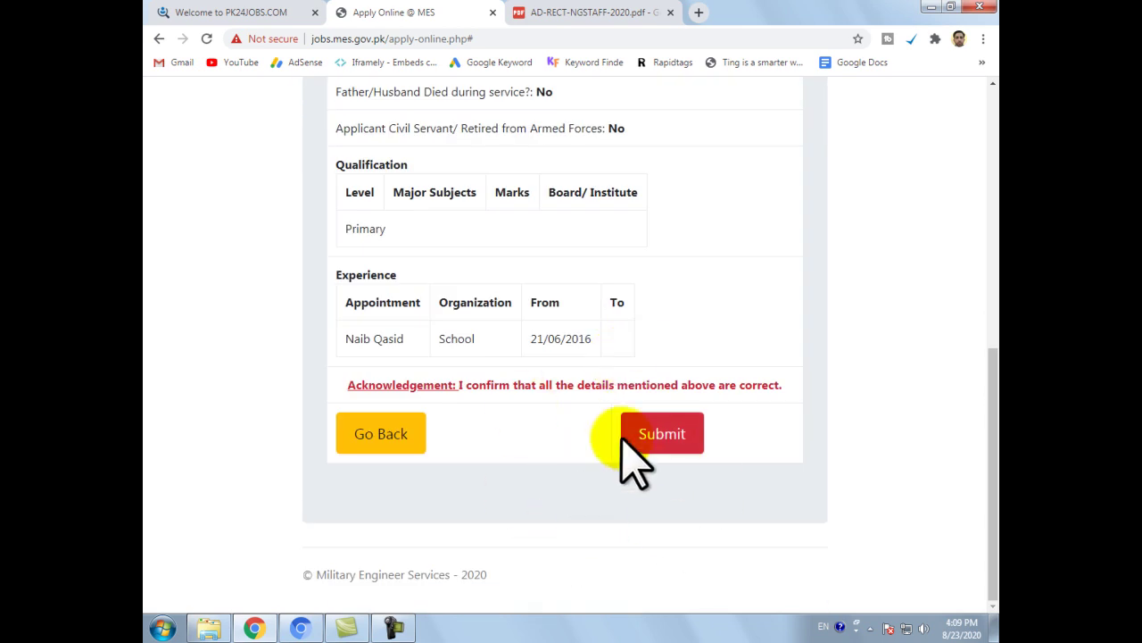
click(674, 437)
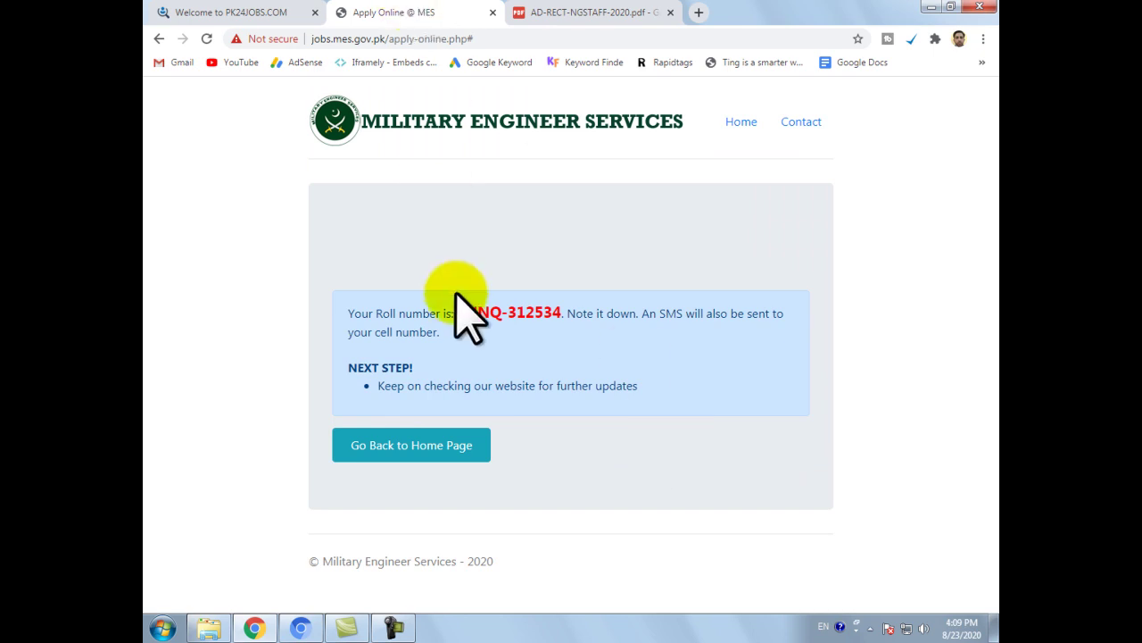
Read the assigned roll number, the SMS notice and the next-step instruction for the submitted application
drag(399, 313, 518, 310)
click(518, 317)
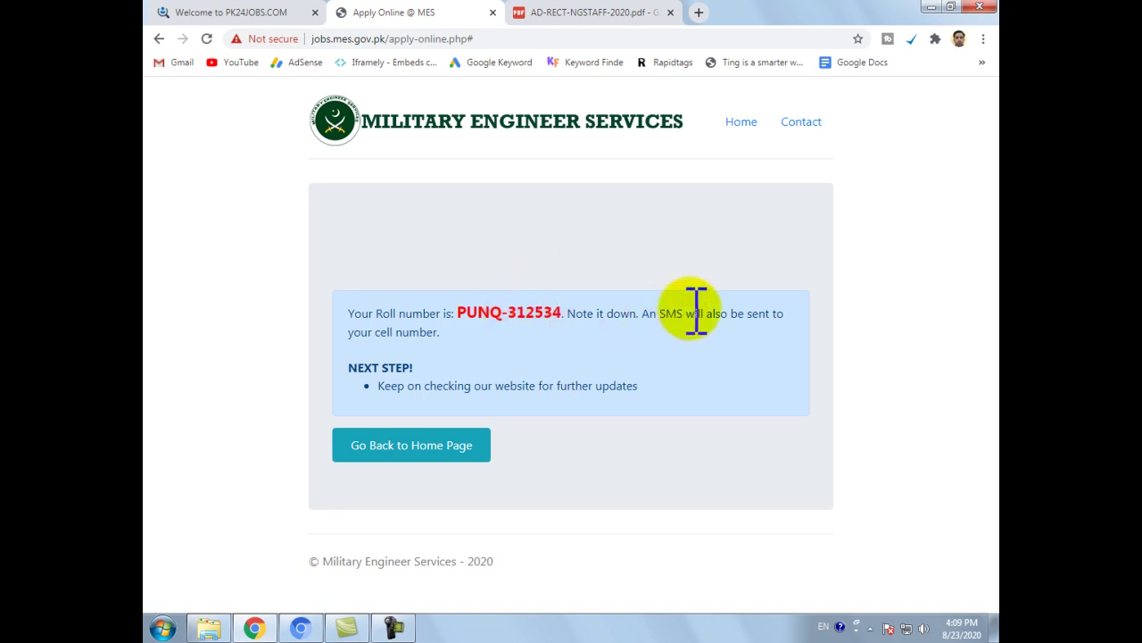
drag(355, 332, 424, 333)
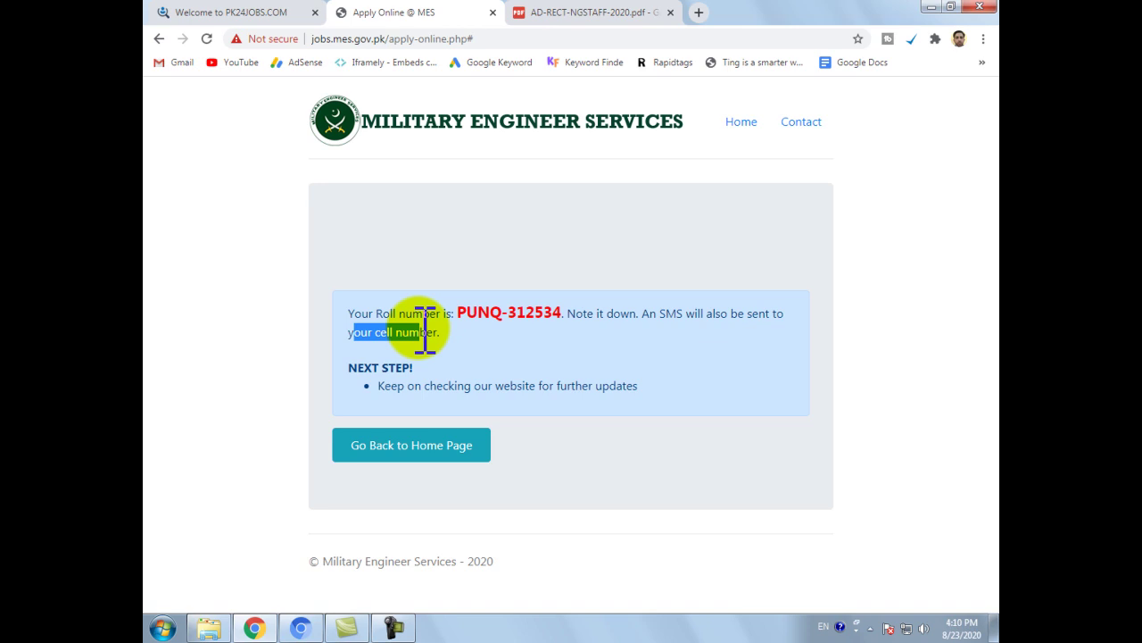
click(539, 337)
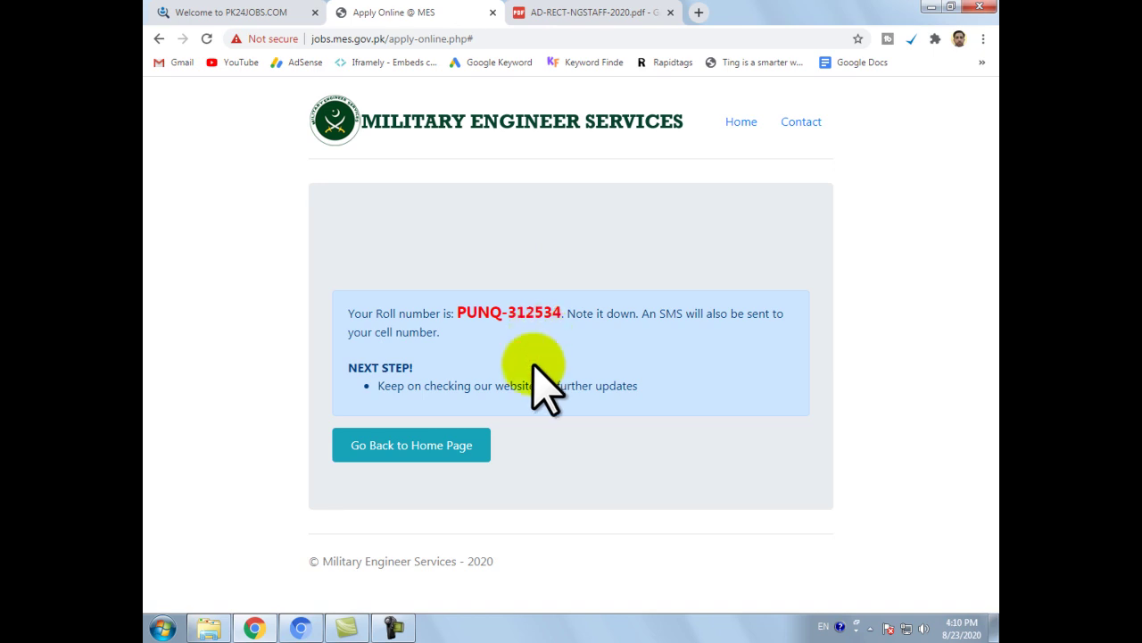
click(423, 362)
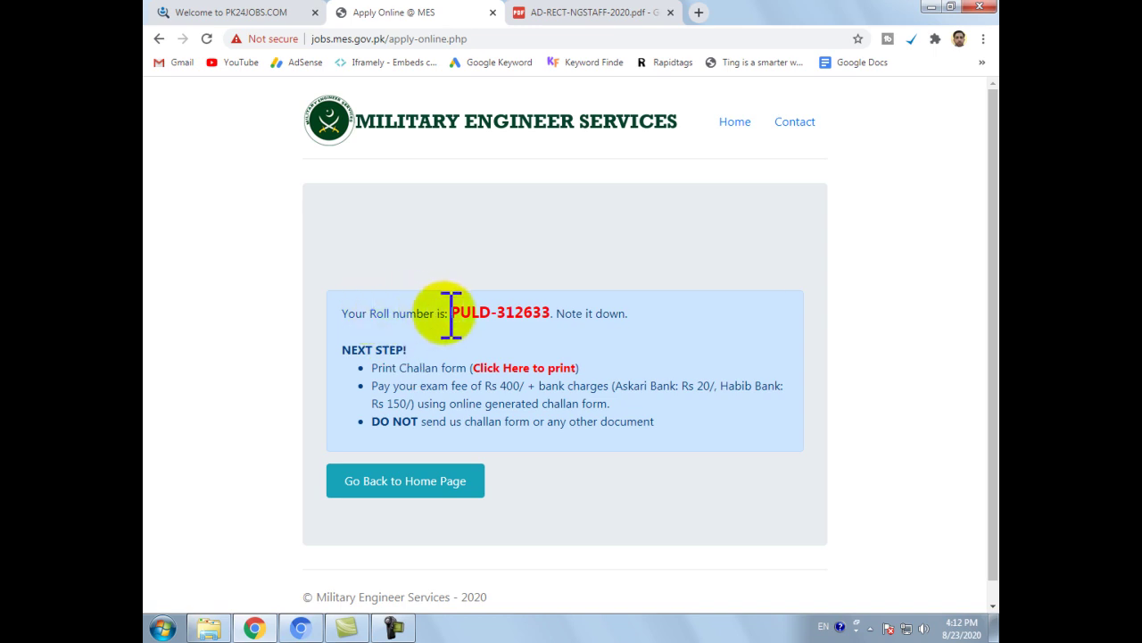
Look over the roll number and next-step heading, and open the challan form print link in a new tab
drag(457, 313, 556, 314)
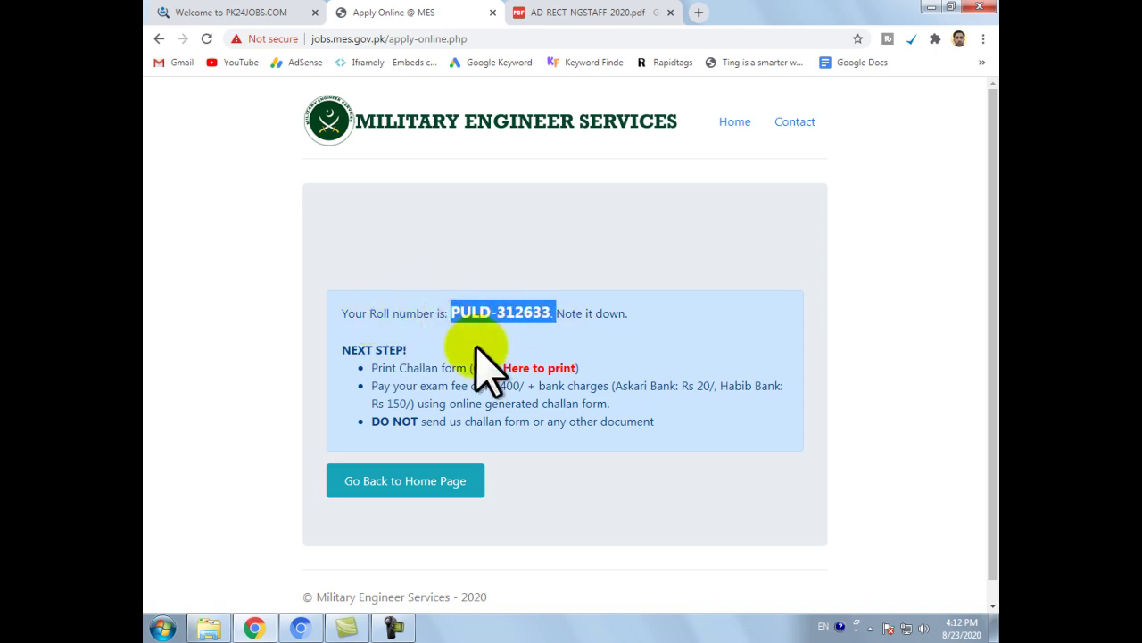
drag(343, 350, 484, 348)
drag(452, 313, 554, 314)
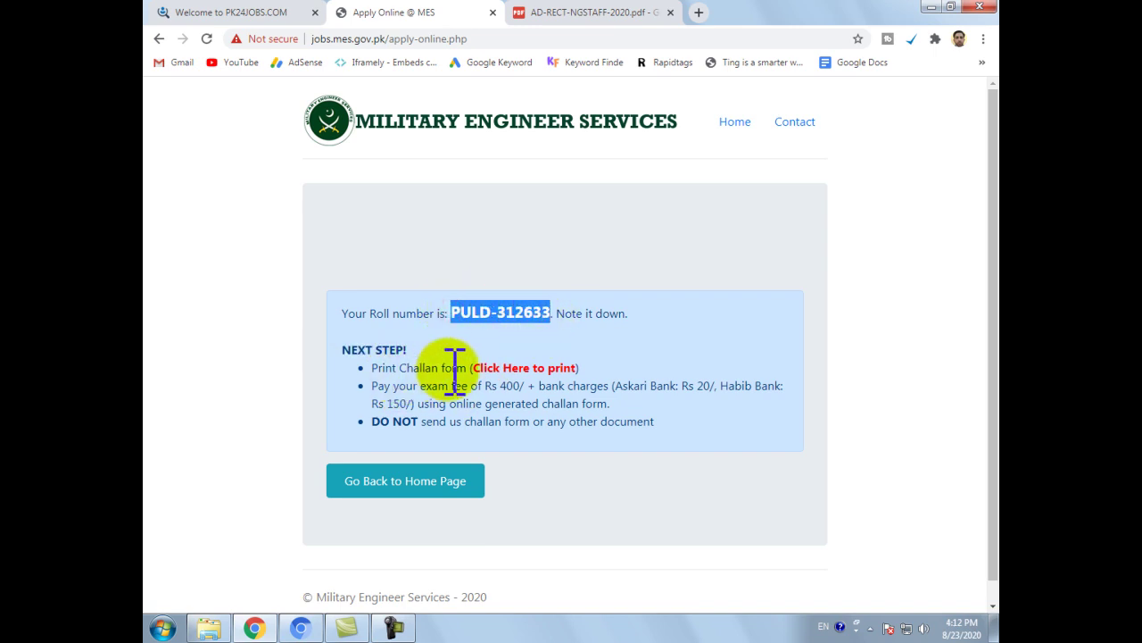
right_click(560, 369)
click(589, 380)
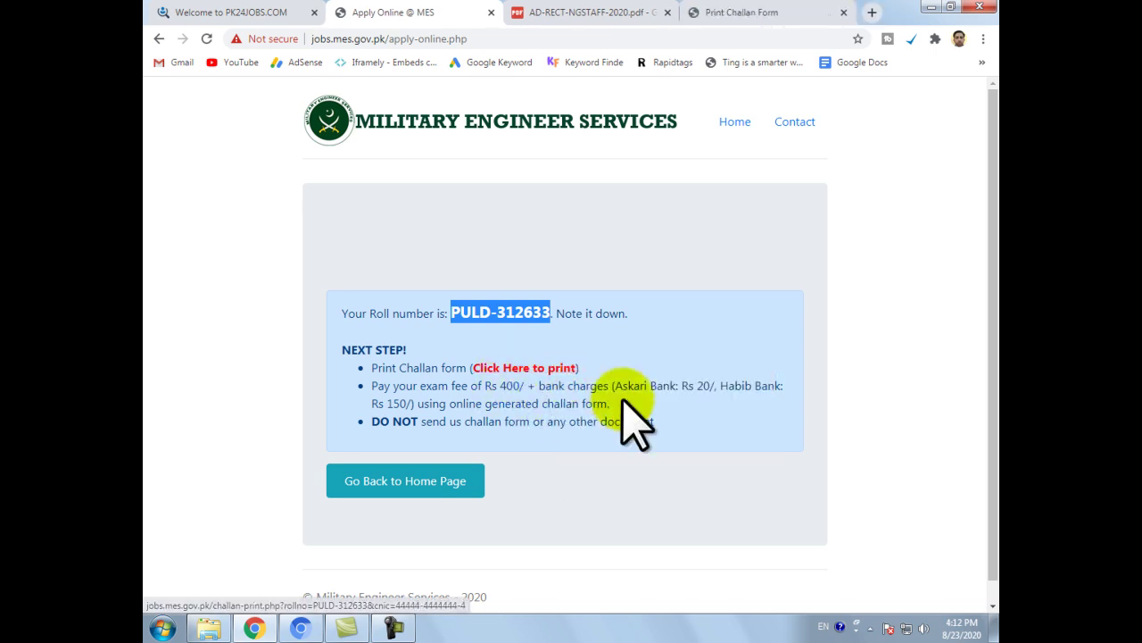
Read the exam fee and the Askari Bank and Habib Bank charges, and open the challan form print page
drag(372, 385, 506, 386)
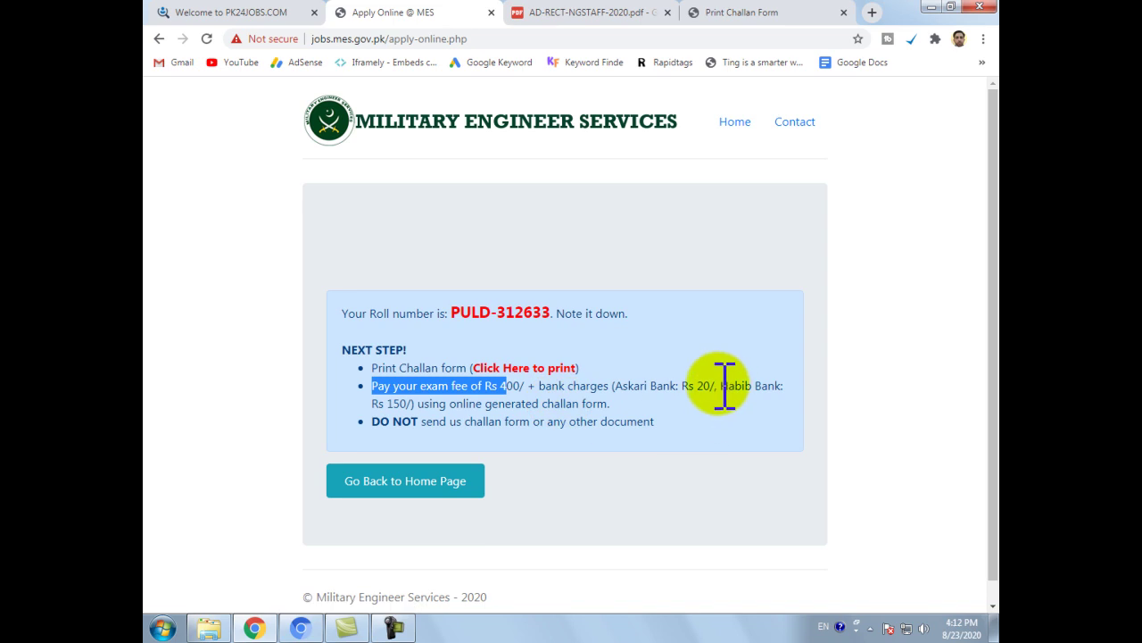
drag(622, 385, 716, 386)
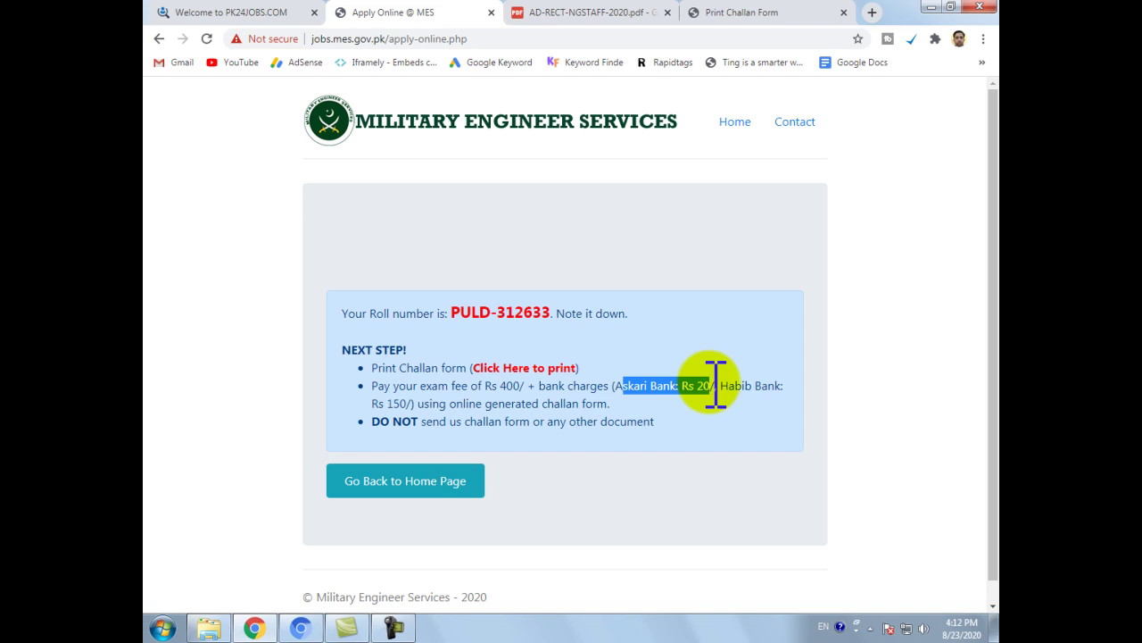
drag(729, 386, 591, 408)
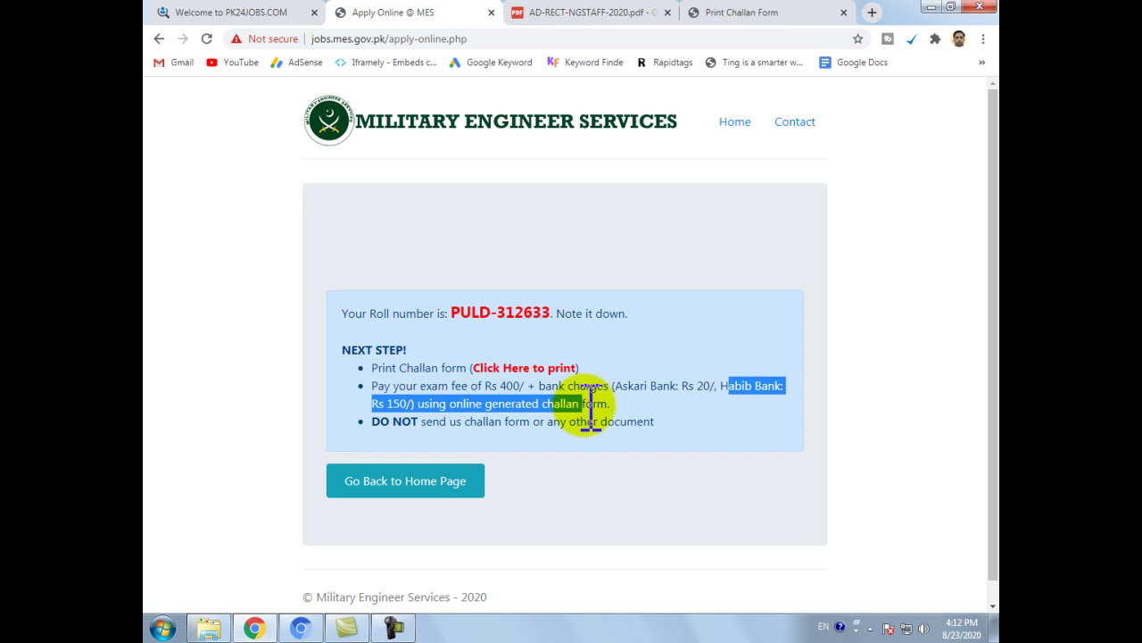
click(677, 389)
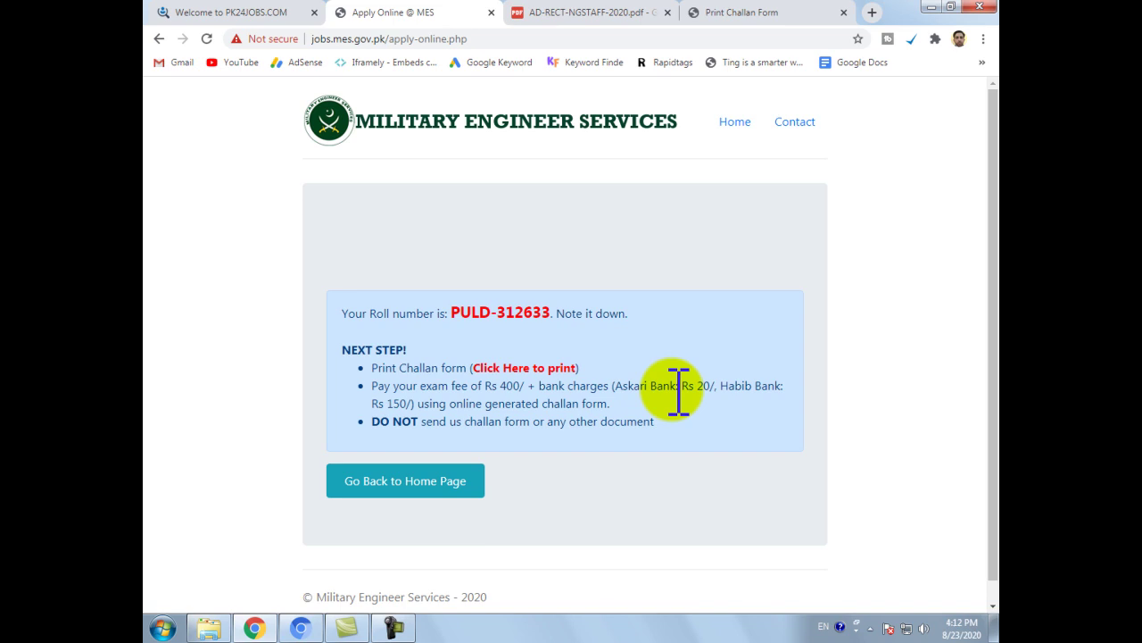
click(540, 367)
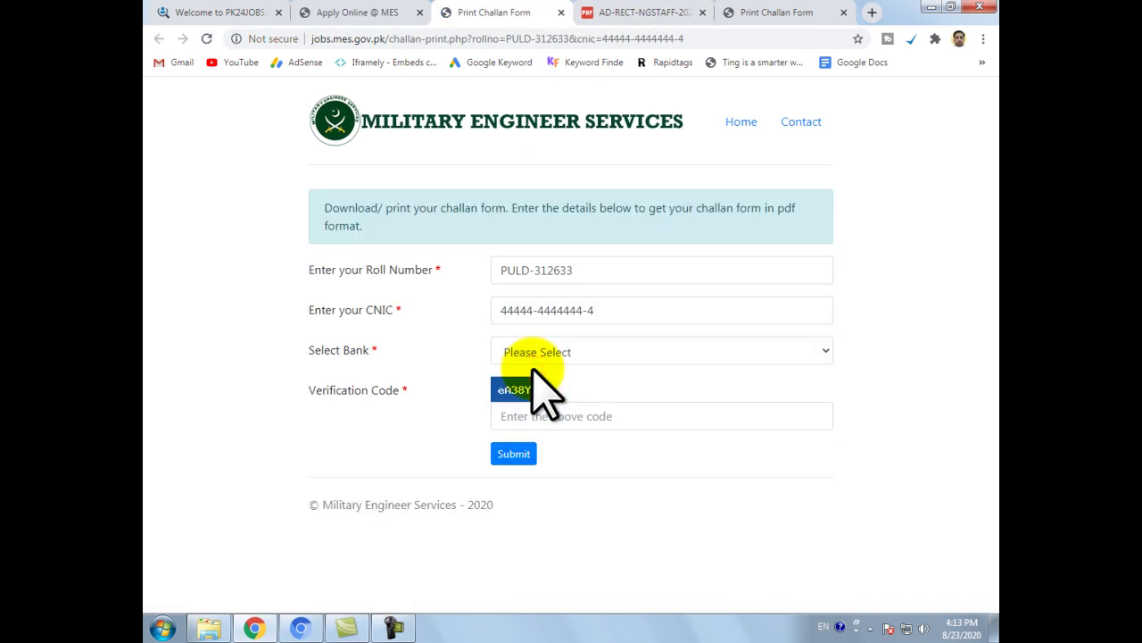